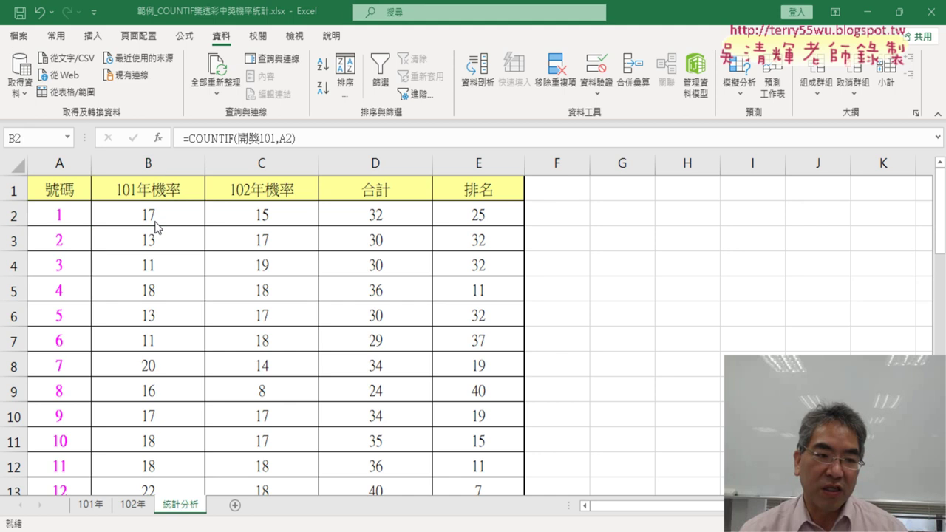
# - Try adding a divisor to B2's win-count formula, checking the six winning numbers per draw on the 101年 sheet
pyautogui.click(162, 210)
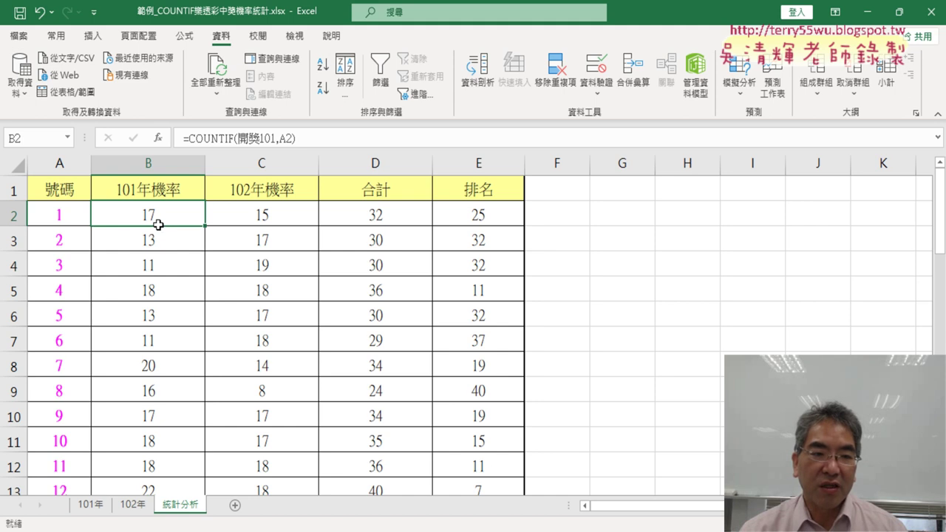
pyautogui.click(317, 139)
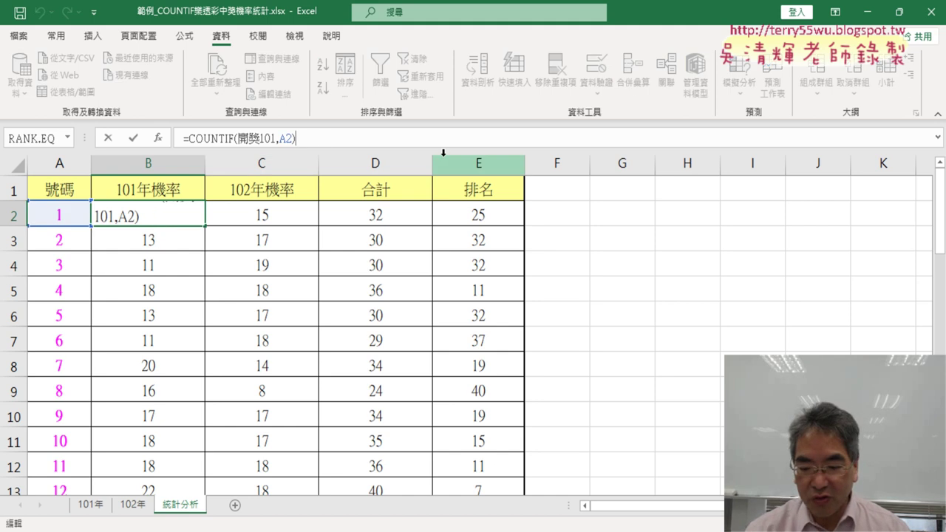
pyautogui.write('/')
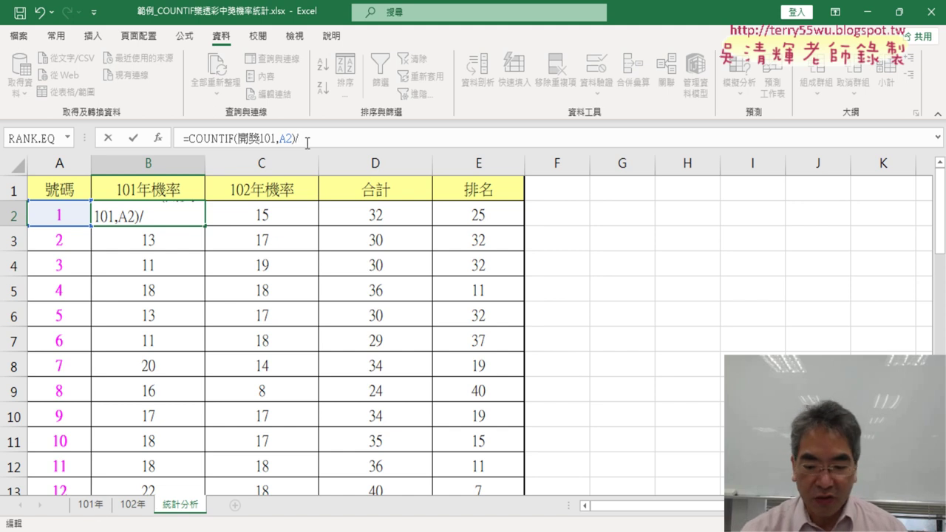
pyautogui.press('BackSpace')
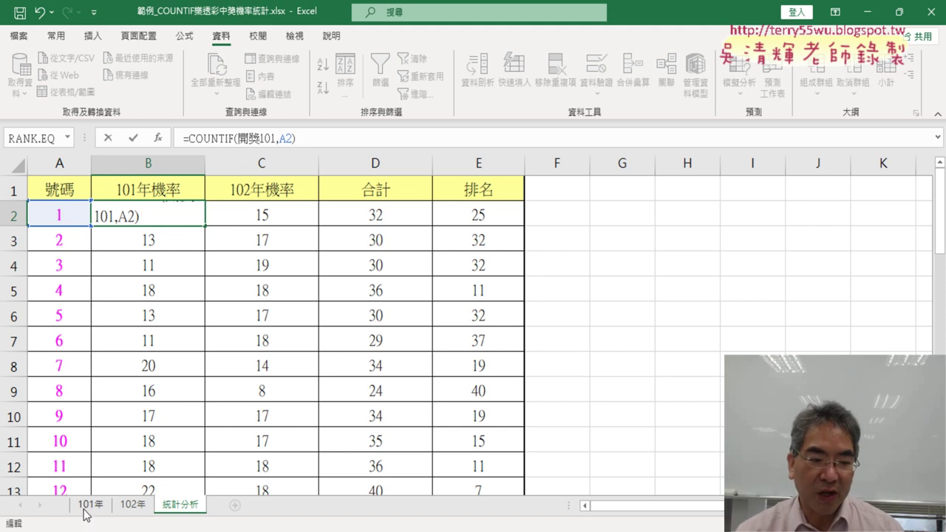
pyautogui.click(86, 504)
pyautogui.scroll(1, 143, 484)
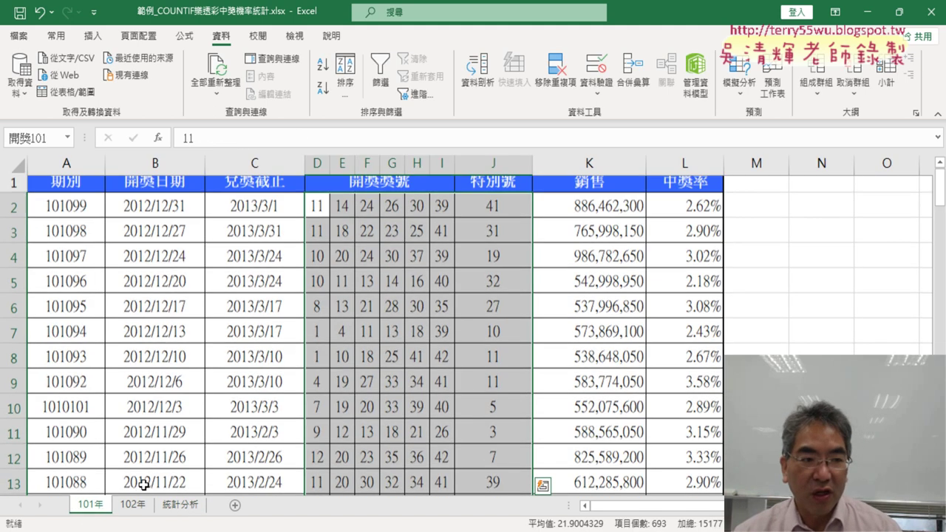
pyautogui.click(15, 208)
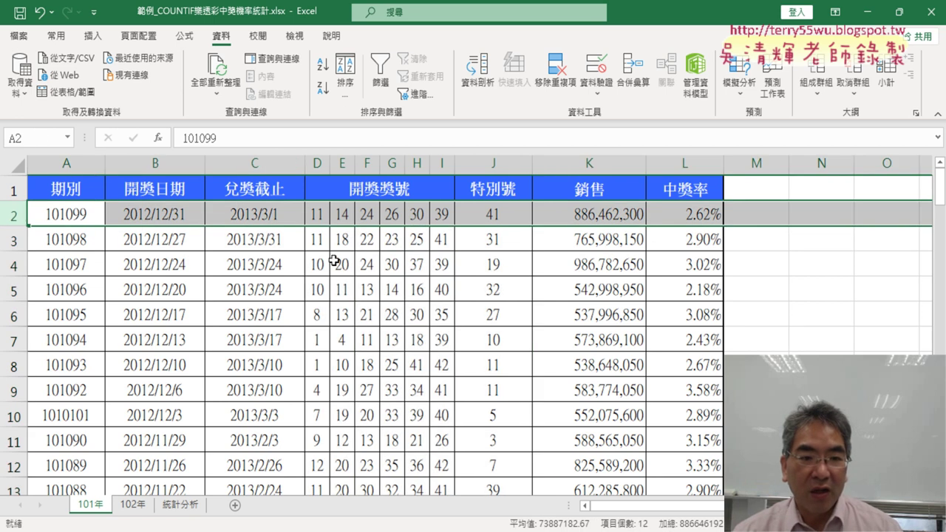
pyautogui.moveTo(323, 219); pyautogui.dragTo(437, 214)
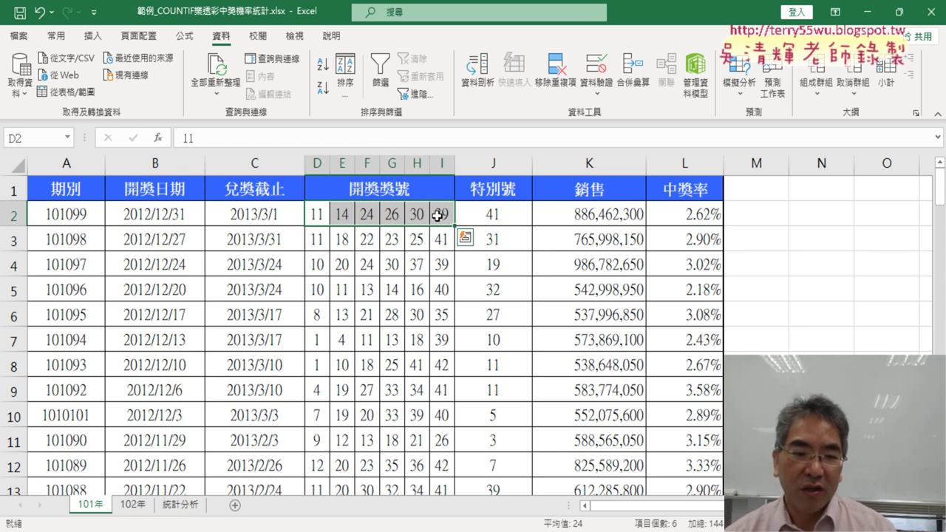
# - Append /69 to B2's formula, then delete the divisor and keep the original count formula
pyautogui.click(181, 504)
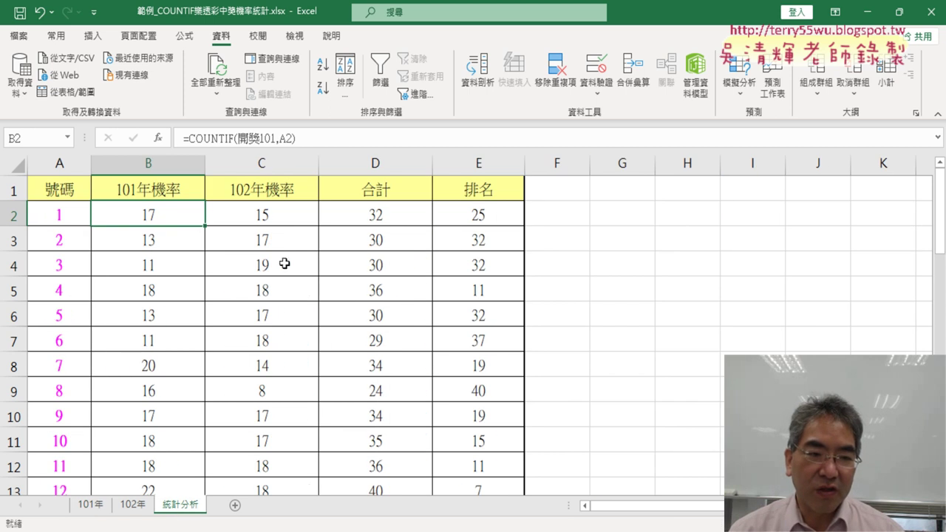
pyautogui.click(311, 140)
pyautogui.write('/')
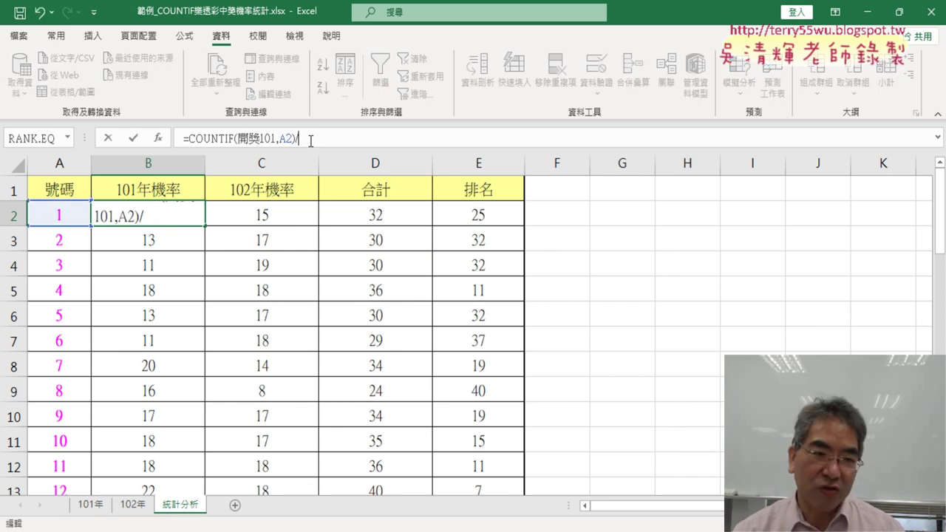
pyautogui.write('693')
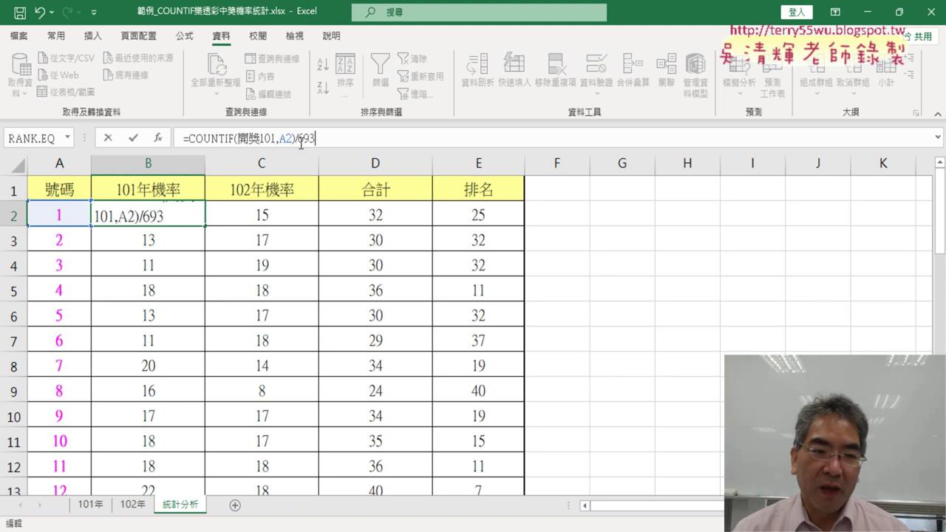
pyautogui.moveTo(316, 139); pyautogui.dragTo(311, 138)
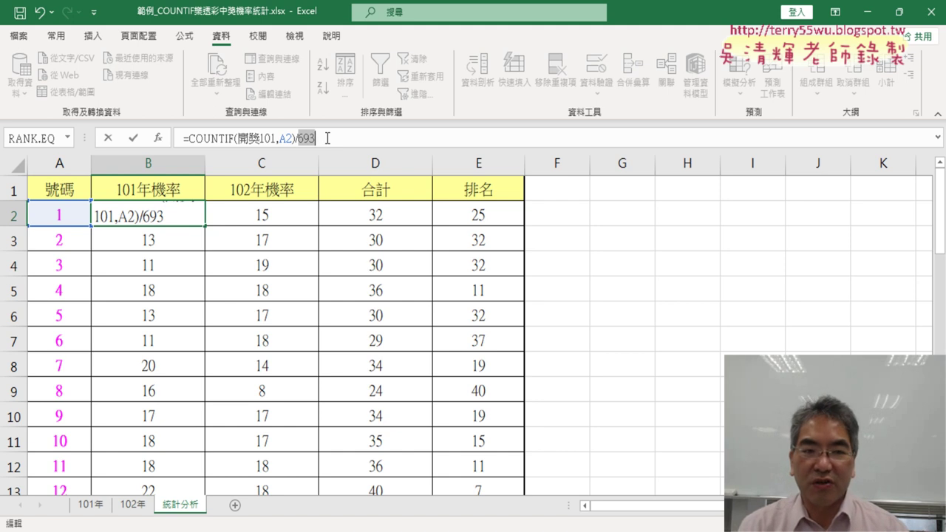
pyautogui.press('Delete')
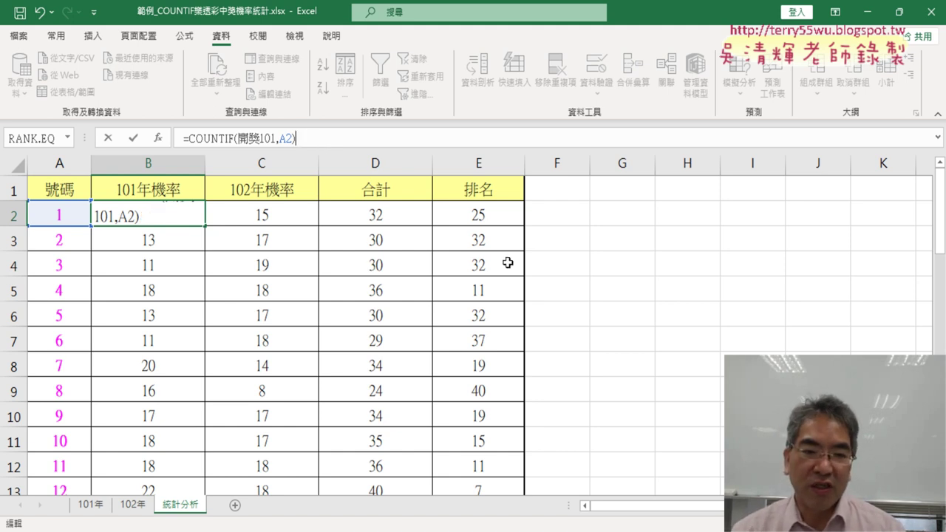
pyautogui.click(133, 138)
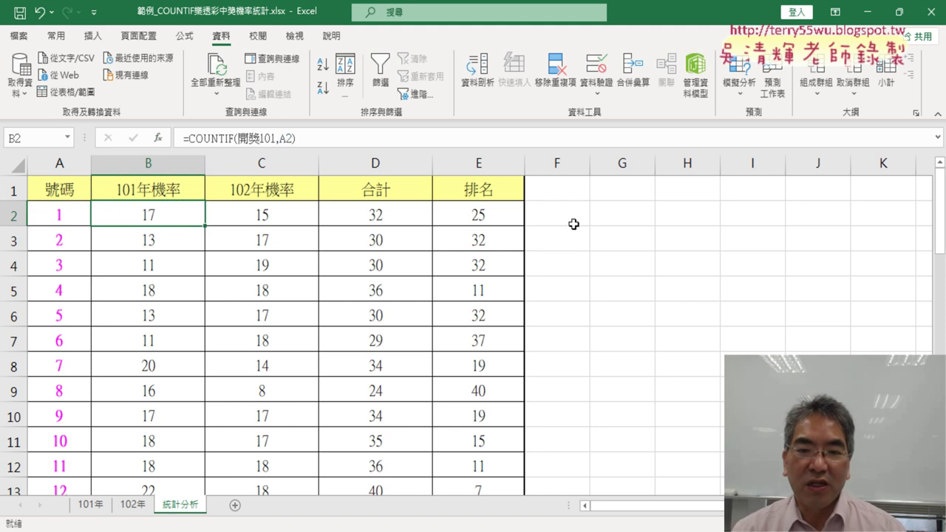
# - Insert the COUNT function into empty cell G2
pyautogui.click(605, 213)
pyautogui.click(157, 138)
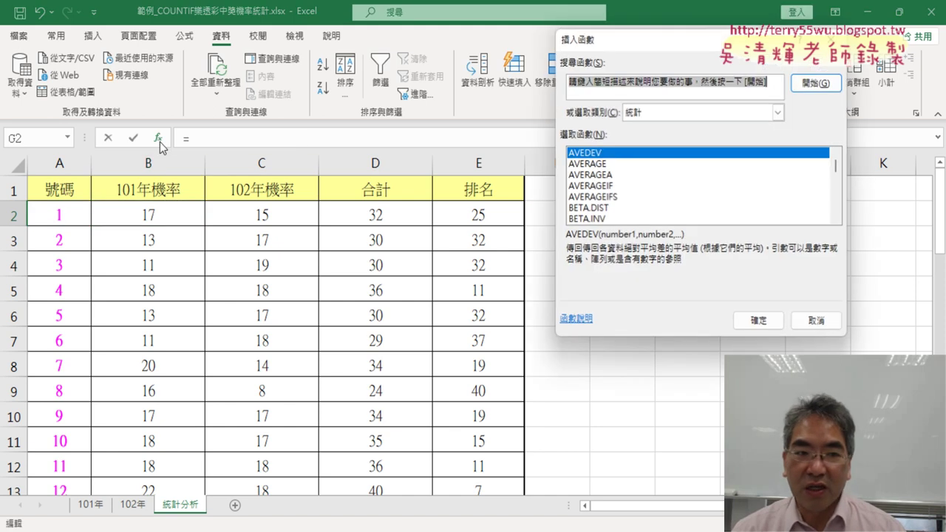
pyautogui.click(837, 221)
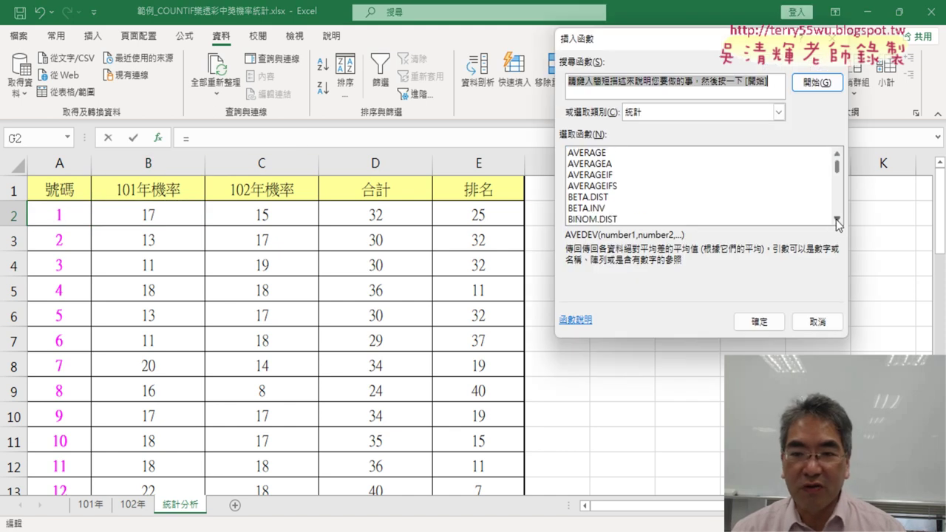
pyautogui.click(837, 220)
pyautogui.click(837, 220)
pyautogui.click(837, 220)
pyautogui.click(837, 220)
pyautogui.click(837, 220)
pyautogui.scroll(-3, 837, 222)
pyautogui.scroll(-3, 837, 221)
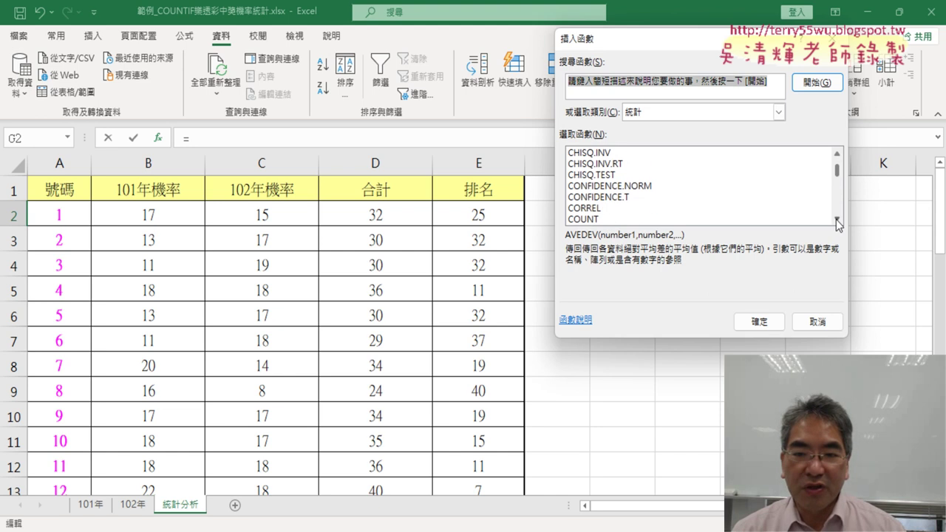
pyautogui.scroll(-2, 837, 222)
pyautogui.click(608, 198)
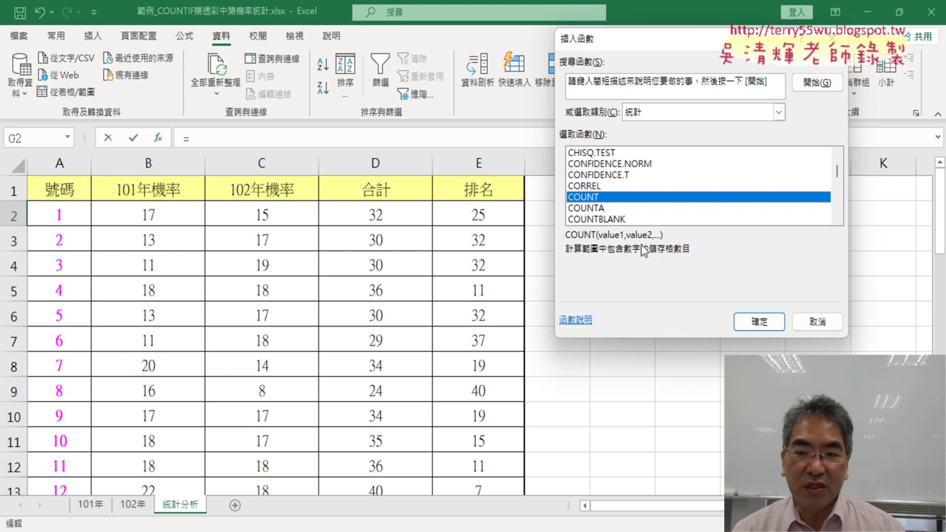
# - Set COUNT's argument to the named range 開獎101, so G2 shows 693
pyautogui.click(755, 319)
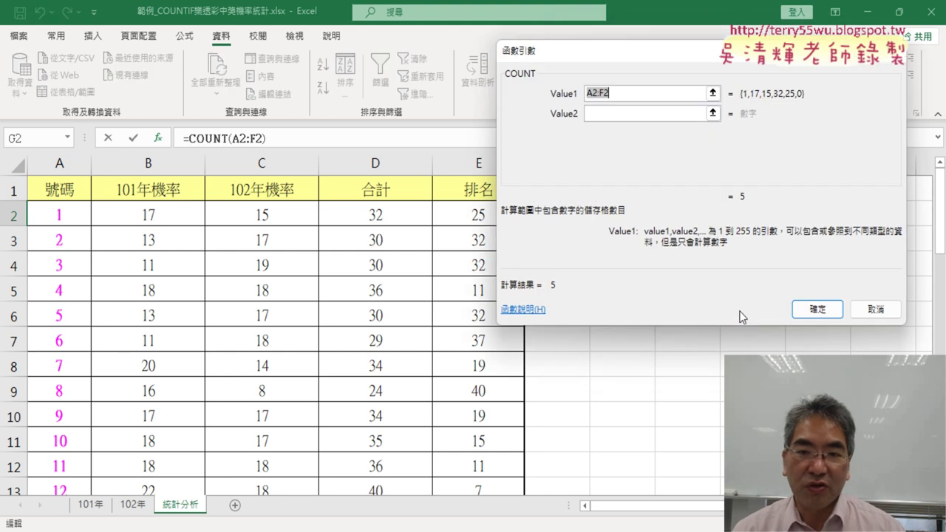
pyautogui.press('Delete')
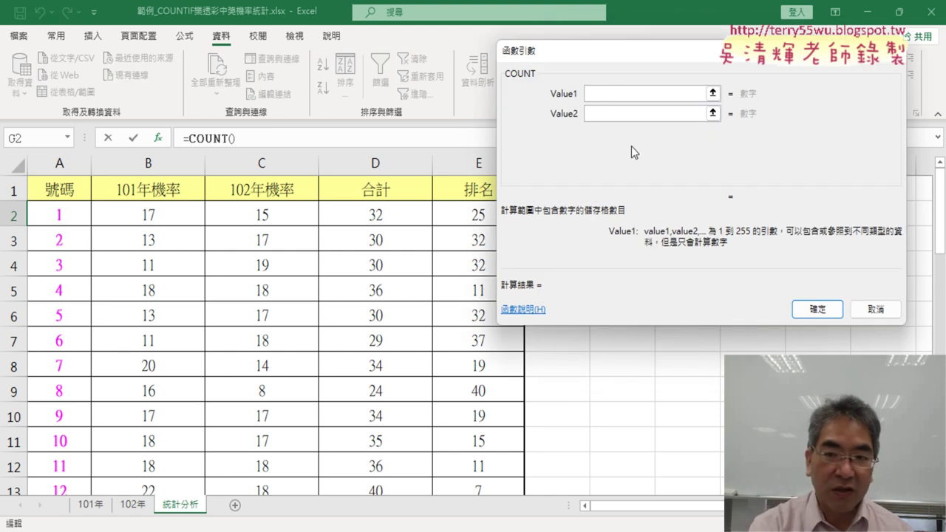
pyautogui.press('F3')
pyautogui.doubleClick(633, 149)
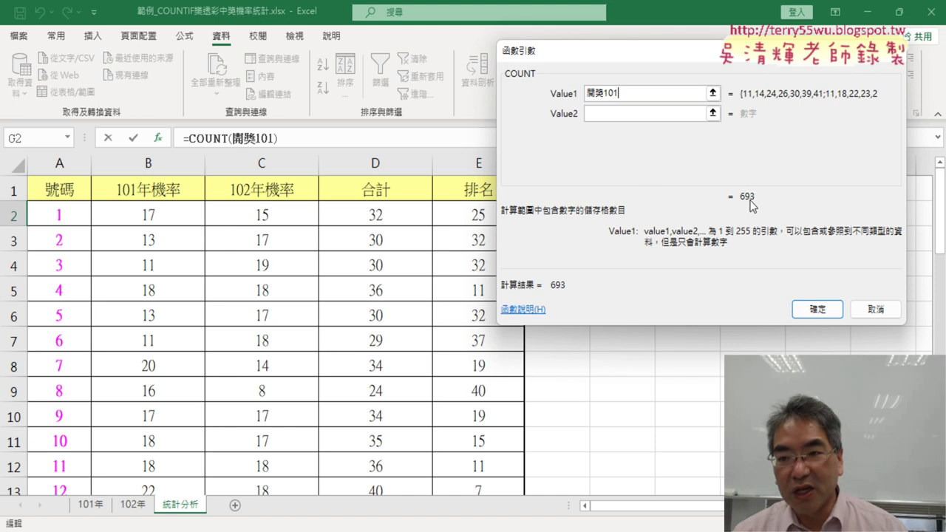
pyautogui.click(813, 308)
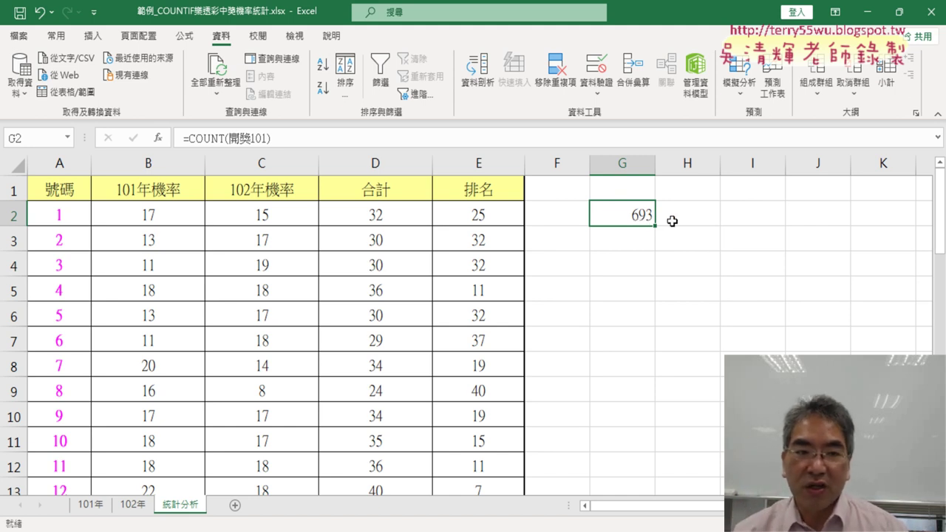
# - Change G2's formula to =COUNT(開獎102), so it shows 728
pyautogui.click(267, 138)
pyautogui.press('BackSpace')
pyautogui.write('2')
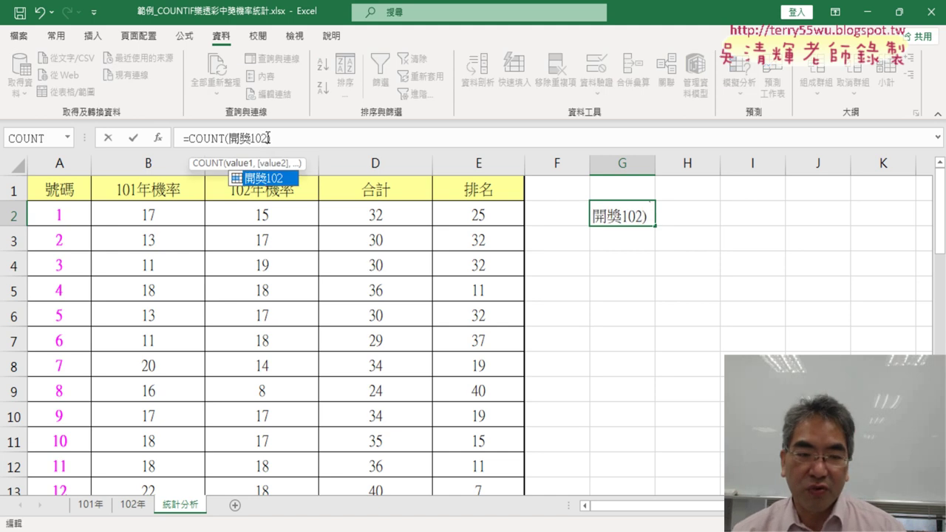
pyautogui.press('Return')
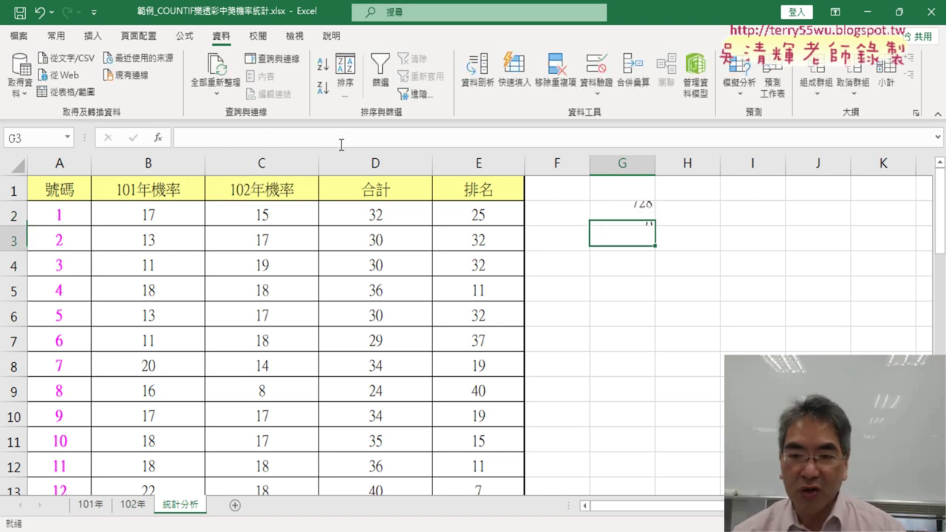
pyautogui.click(640, 211)
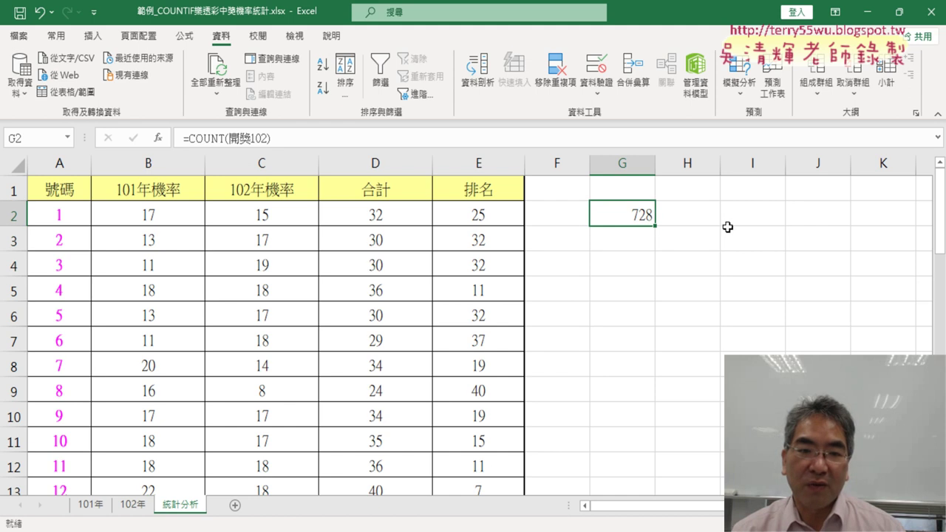
# - Rewrite B2 as =COUNTIF(開獎101,A2)/COUNT(開獎101), giving 0.024531025
pyautogui.click(147, 218)
pyautogui.click(319, 139)
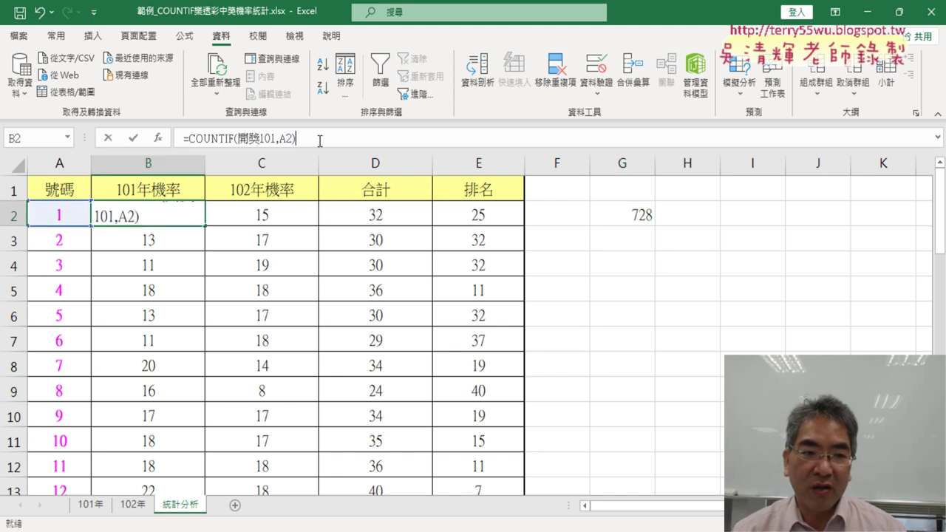
pyautogui.write('/')
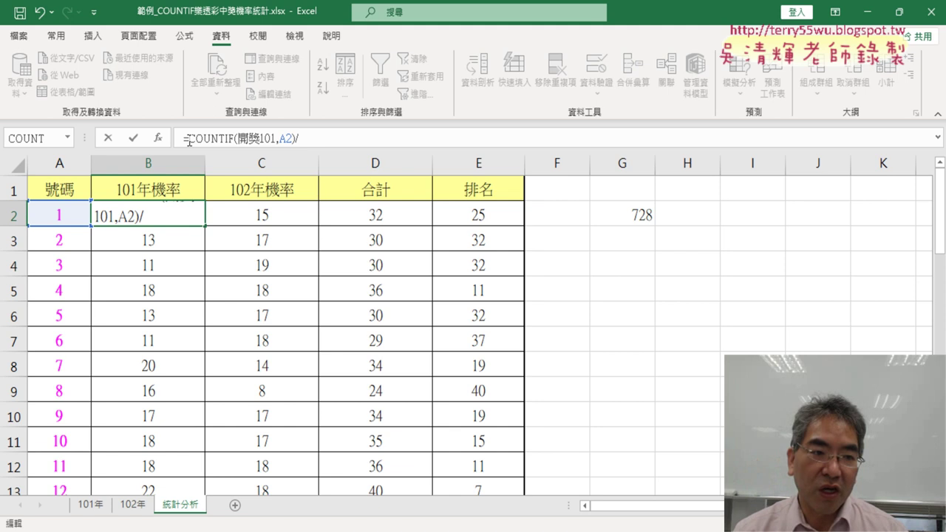
pyautogui.moveTo(189, 140); pyautogui.dragTo(277, 138)
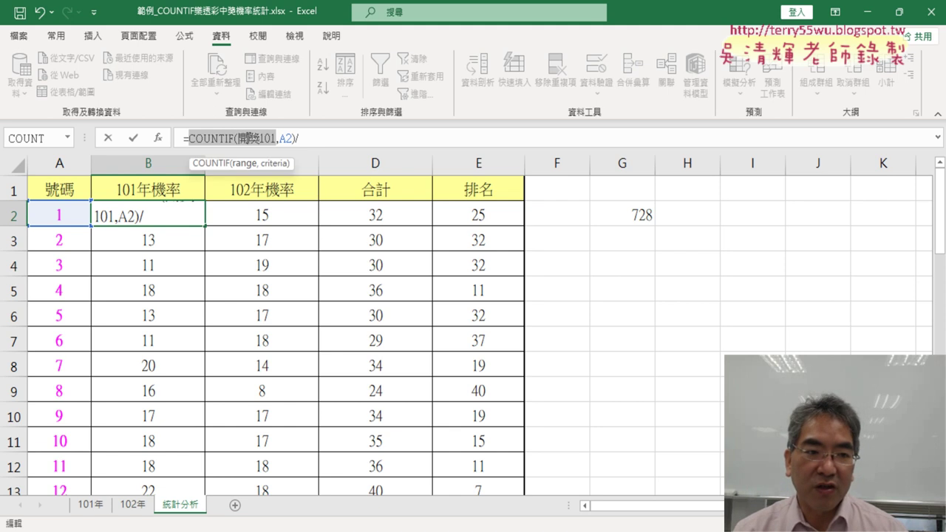
pyautogui.rightClick(277, 138)
pyautogui.click(263, 177)
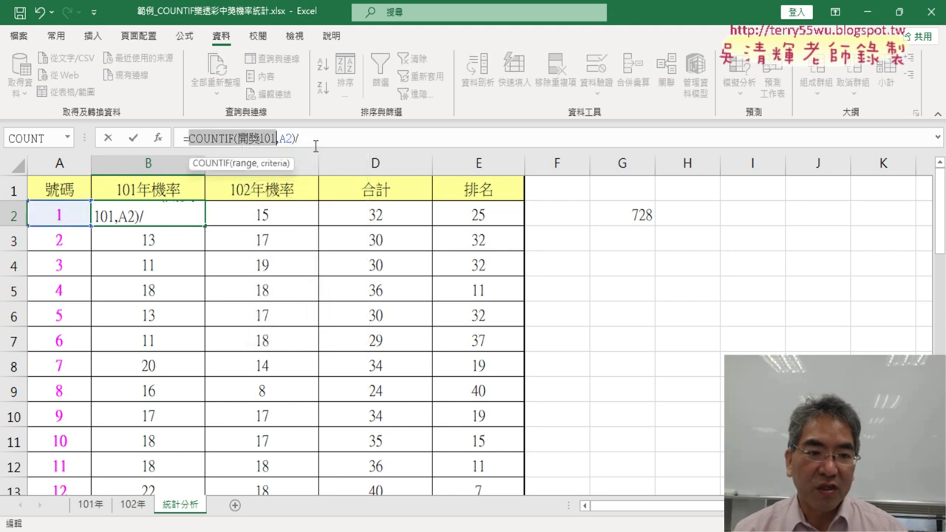
pyautogui.click(316, 146)
pyautogui.hotkey('ctrl', 'v')
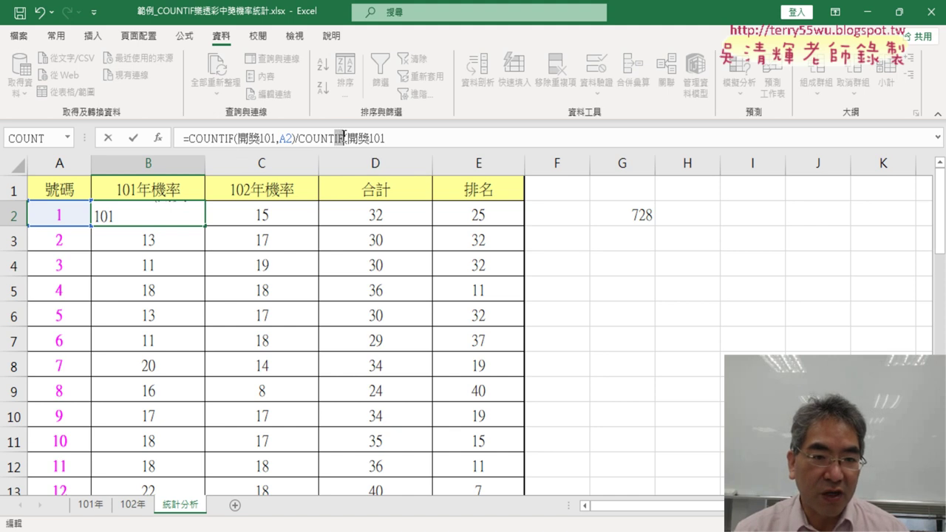
pyautogui.press('Delete')
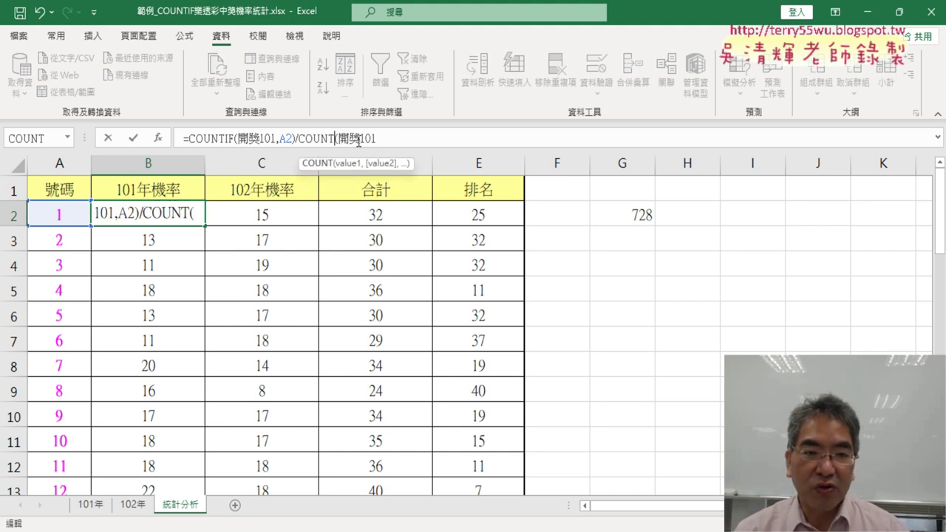
pyautogui.click(397, 139)
pyautogui.write(')')
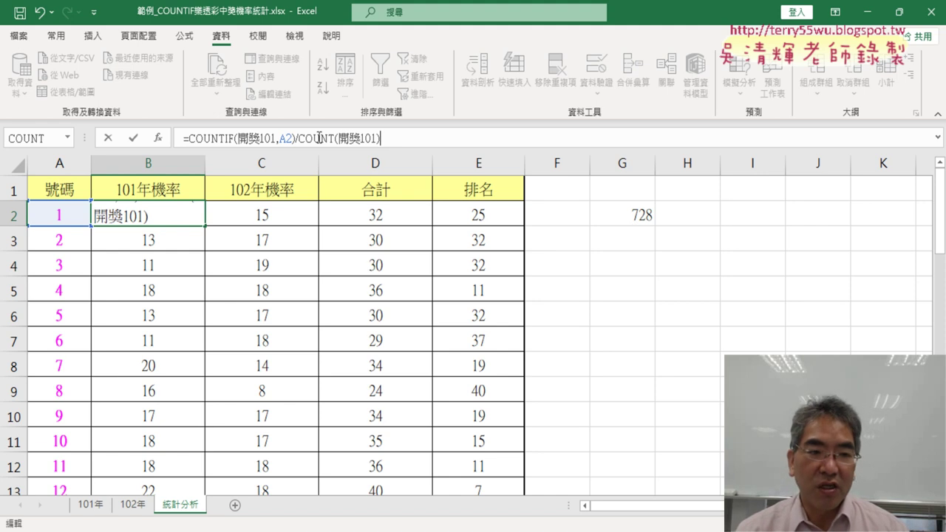
pyautogui.click(135, 141)
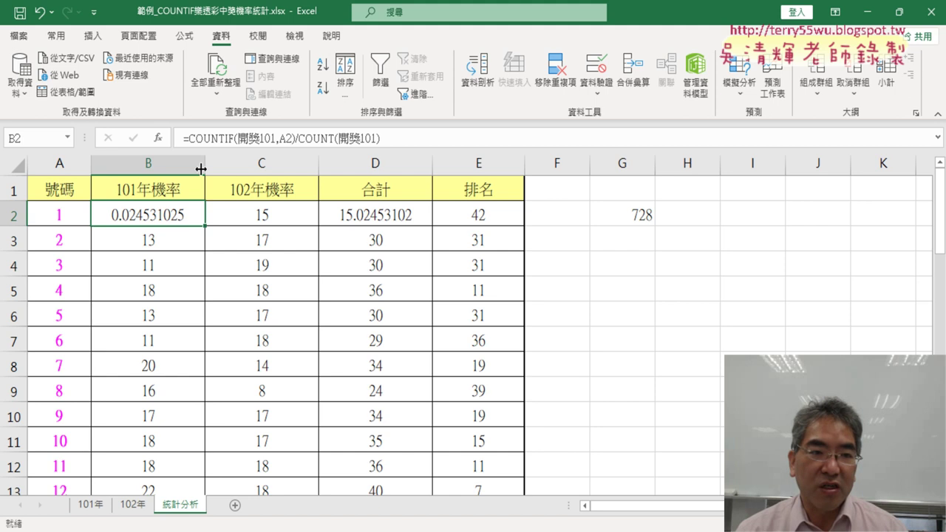
# - Show B2 to four decimals (0.0245) and fill the win-rate formula down column B
pyautogui.click(56, 36)
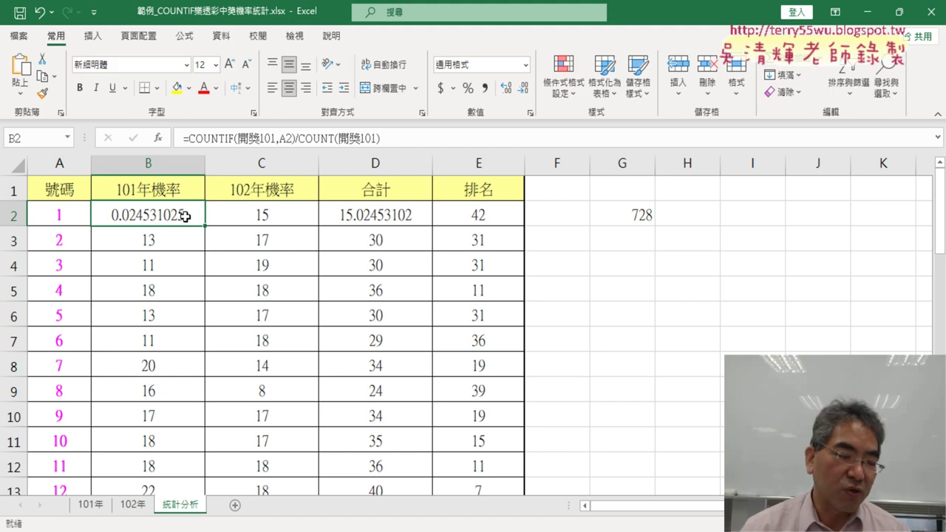
pyautogui.click(523, 94)
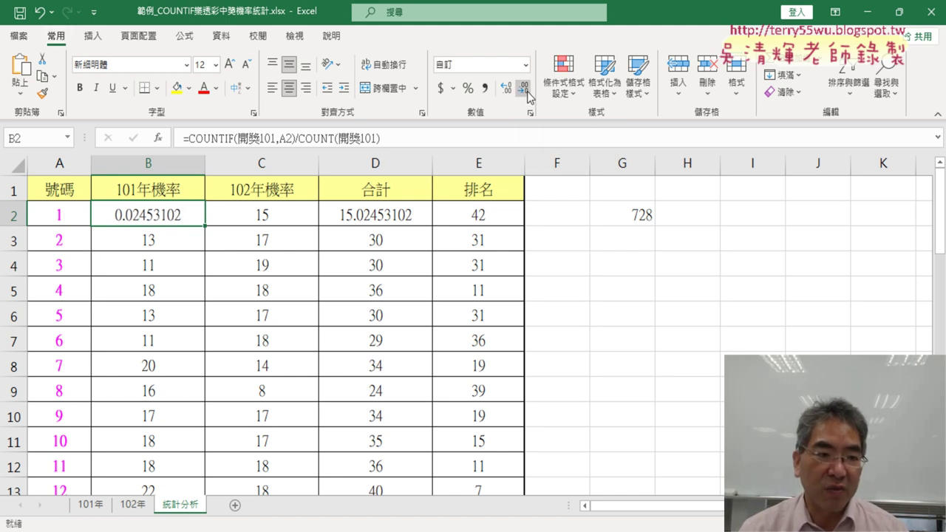
pyautogui.click(526, 92)
pyautogui.click(527, 92)
pyautogui.click(527, 91)
pyautogui.click(527, 91)
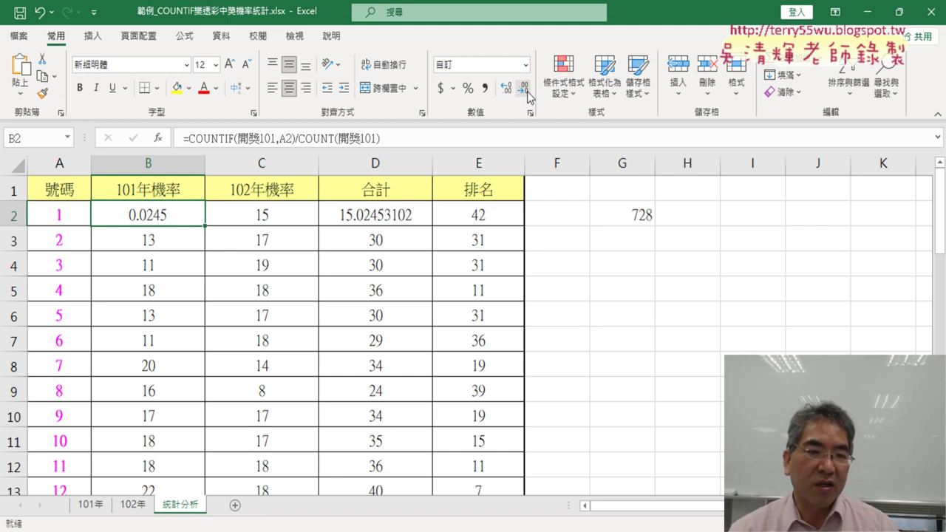
pyautogui.doubleClick(206, 226)
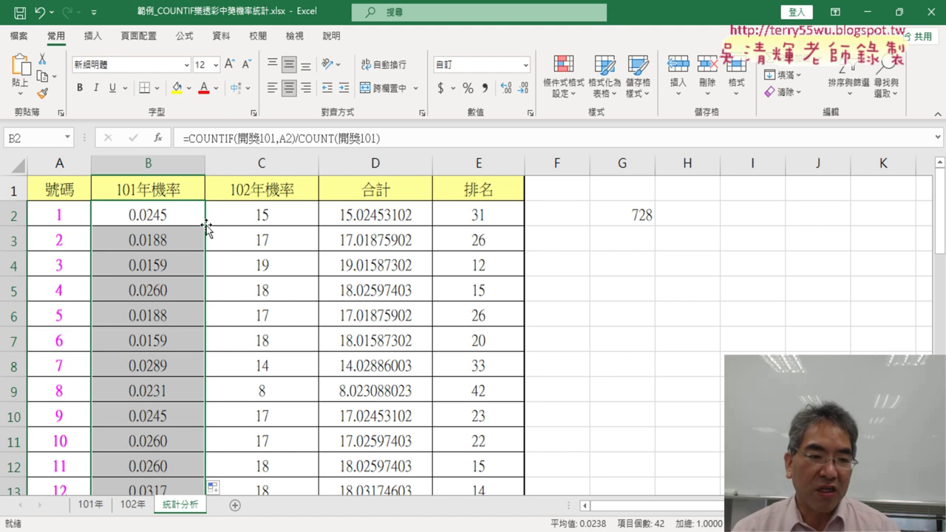
pyautogui.click(161, 215)
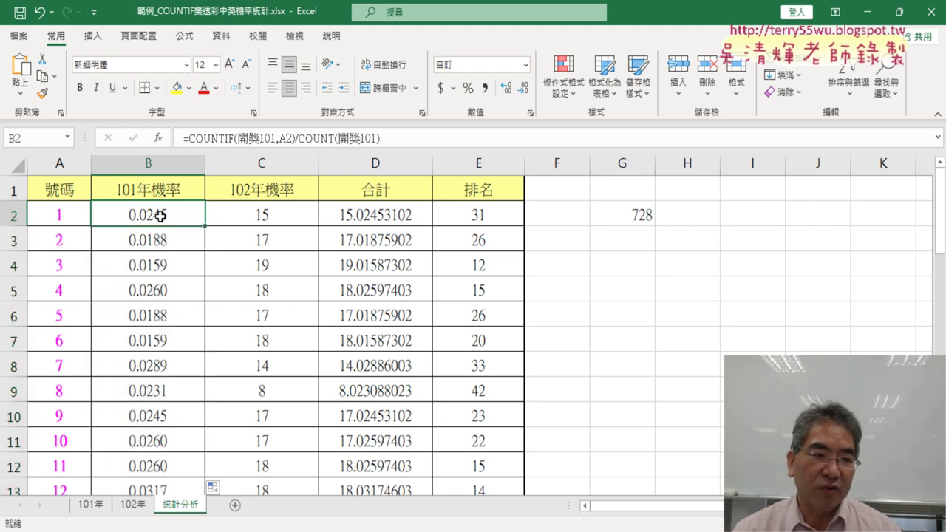
# - Copy the COUNTIF(開獎102 part of C2's formula while editing it
pyautogui.click(275, 214)
pyautogui.click(264, 138)
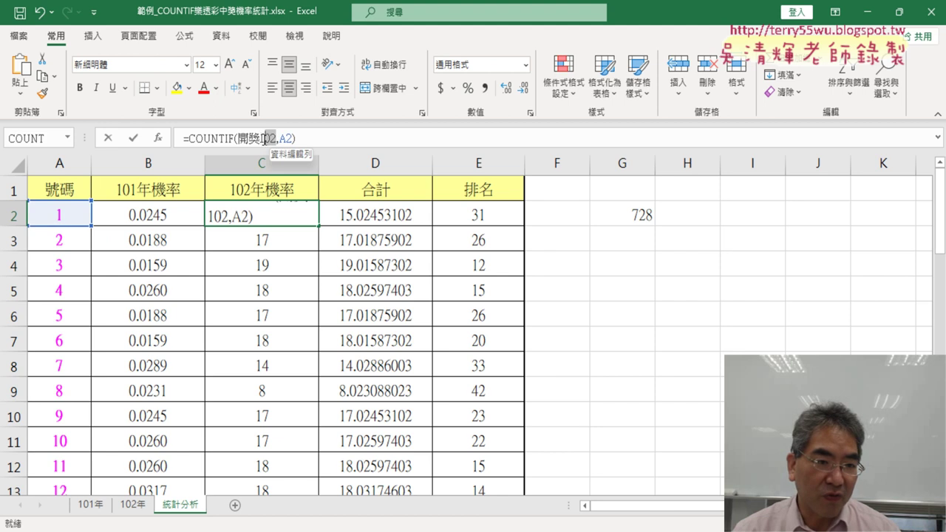
pyautogui.moveTo(265, 138); pyautogui.dragTo(197, 138)
pyautogui.rightClick(190, 141)
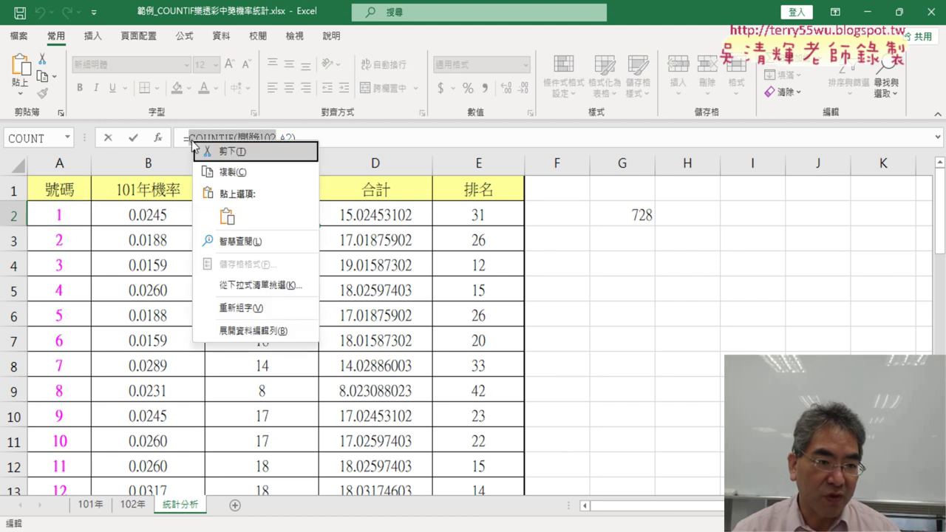
pyautogui.click(225, 169)
pyautogui.click(318, 139)
# - Complete C2's formula as =COUNTIF(開獎102,A2)/COUNT(開獎102)
pyautogui.write('/')
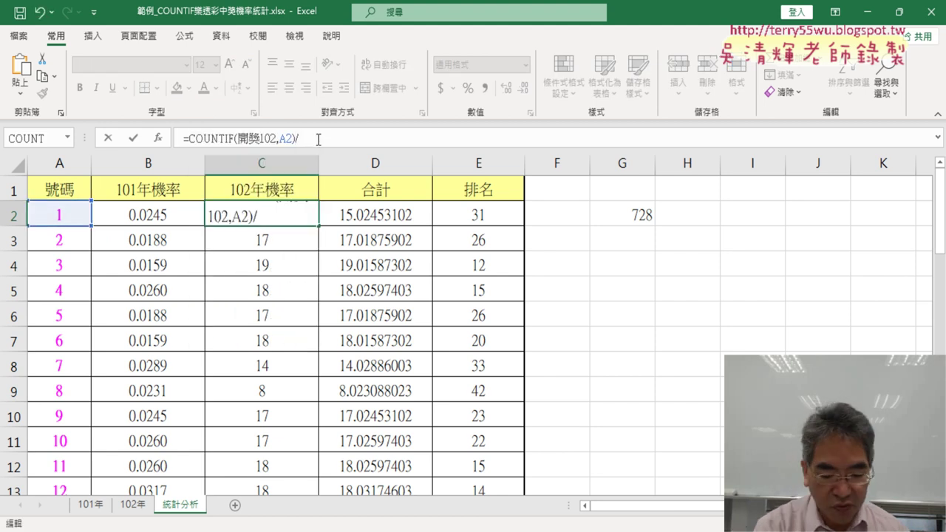
pyautogui.hotkey('ctrl', 'v')
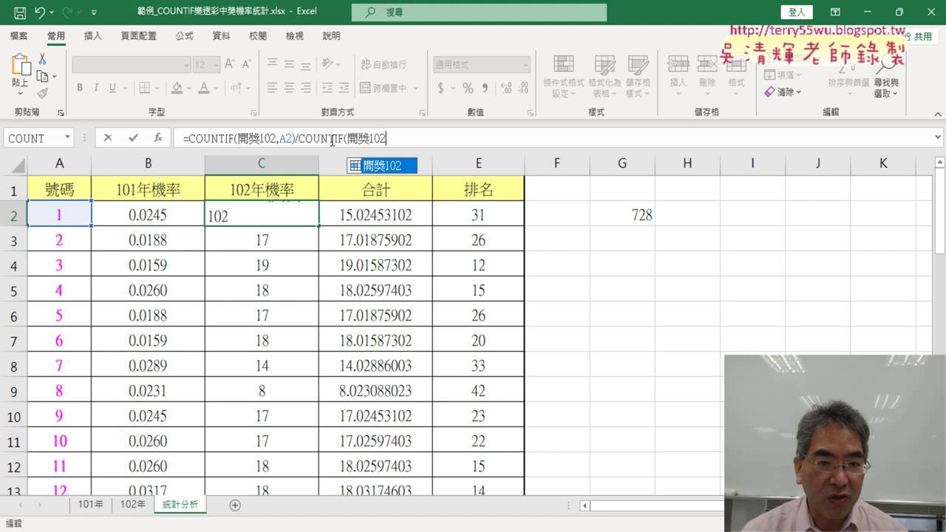
pyautogui.click(342, 138)
pyautogui.press('BackSpace')
pyautogui.press('BackSpace')
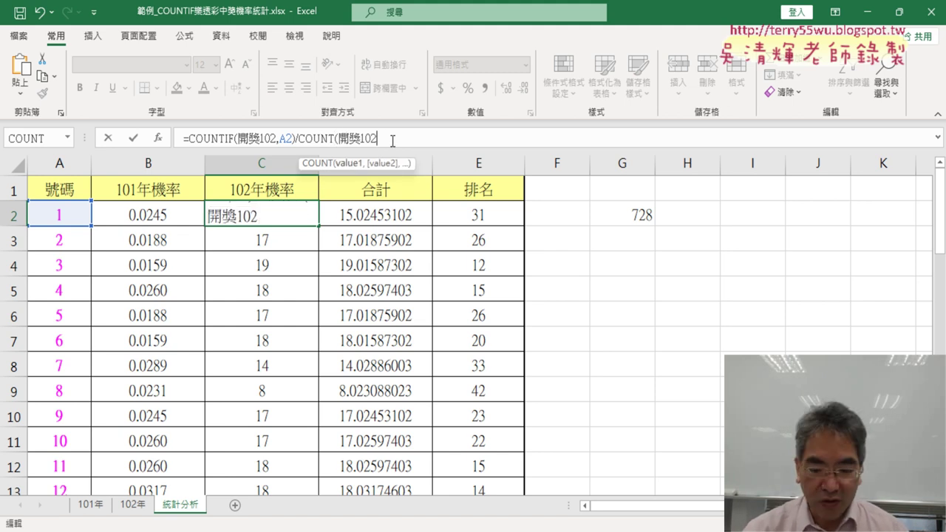
pyautogui.write(')')
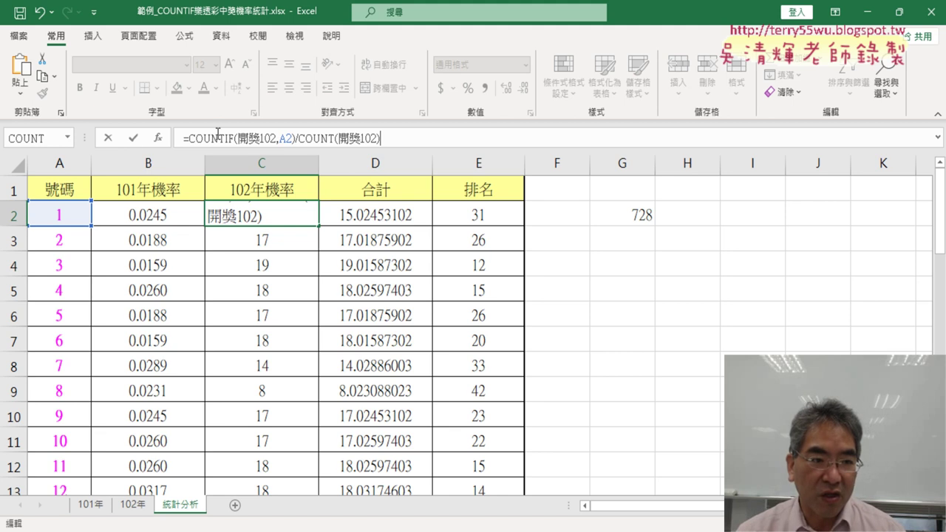
pyautogui.click(133, 140)
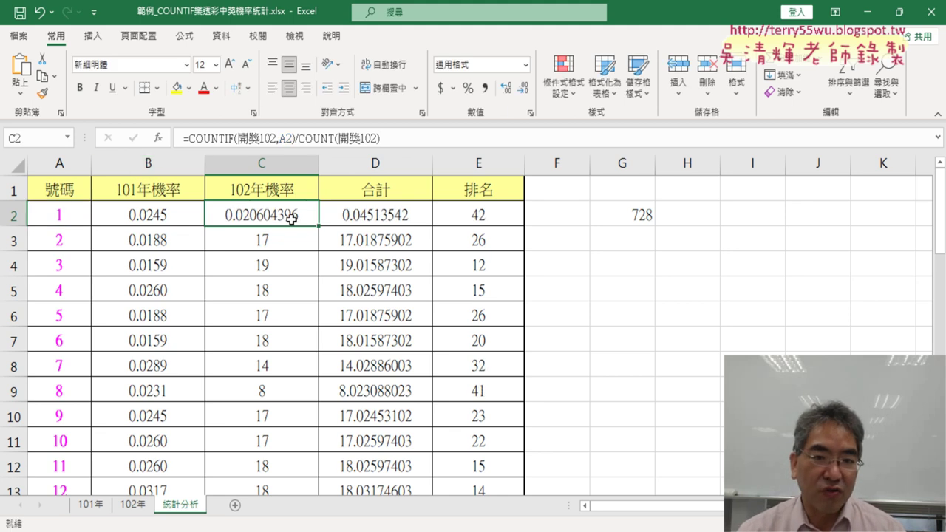
# - Reduce C2's decimal places so it shows 0.0206
pyautogui.click(523, 88)
pyautogui.click(523, 89)
pyautogui.click(523, 88)
pyautogui.click(523, 89)
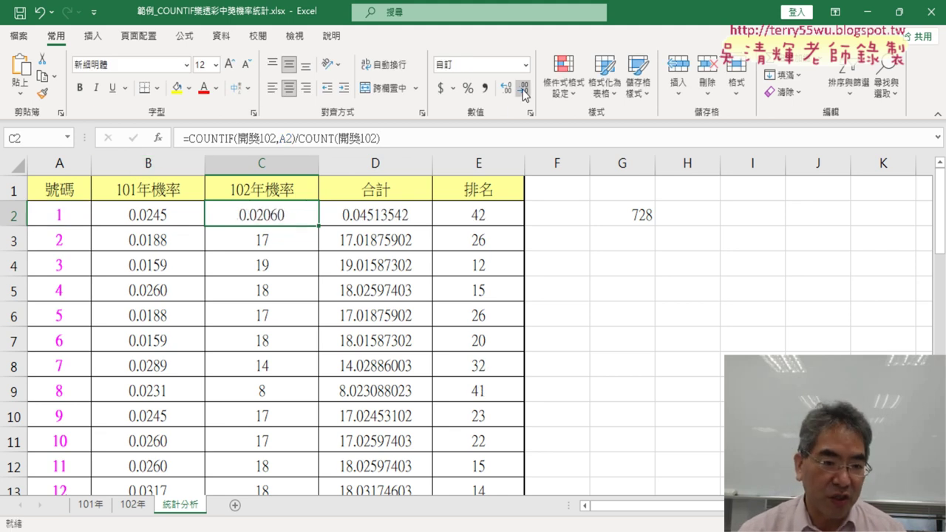
pyautogui.click(523, 88)
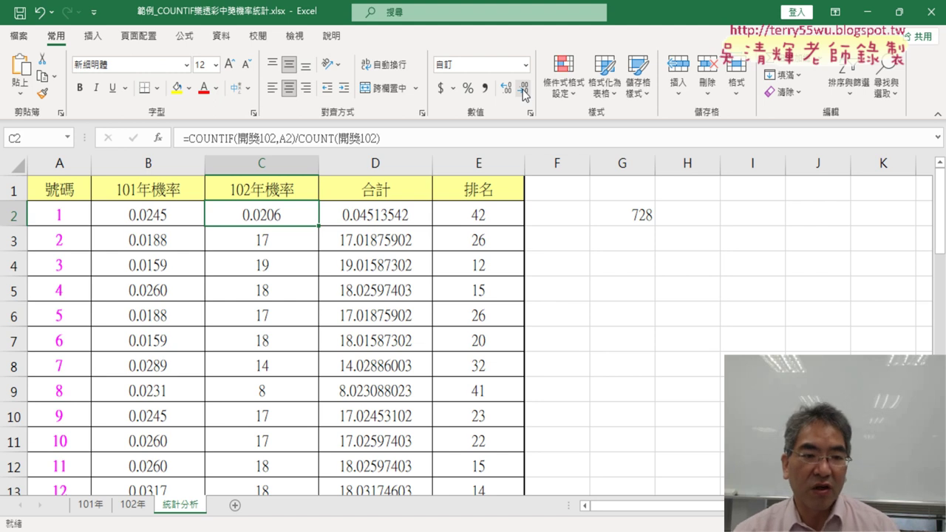
# - Fill C2's 102 win-rate formula down column C, then reselect B2
pyautogui.doubleClick(318, 227)
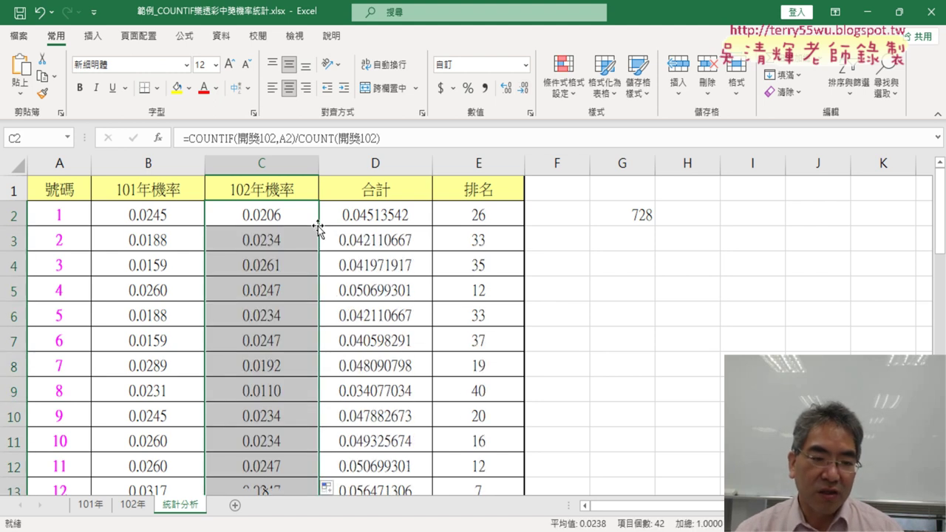
pyautogui.click(168, 216)
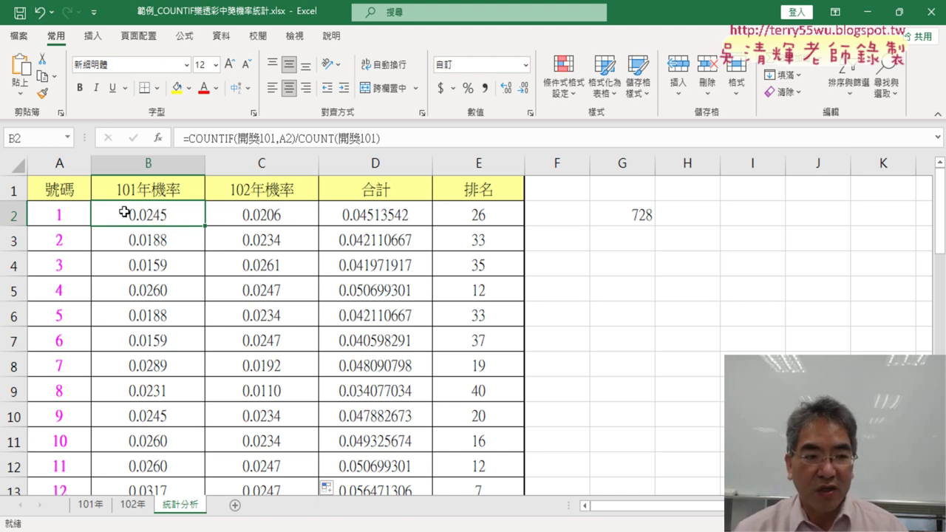
# - Open Format Cells for B2 and choose the 'As hundredths' fraction type, previewing 2/100
pyautogui.rightClick(140, 218)
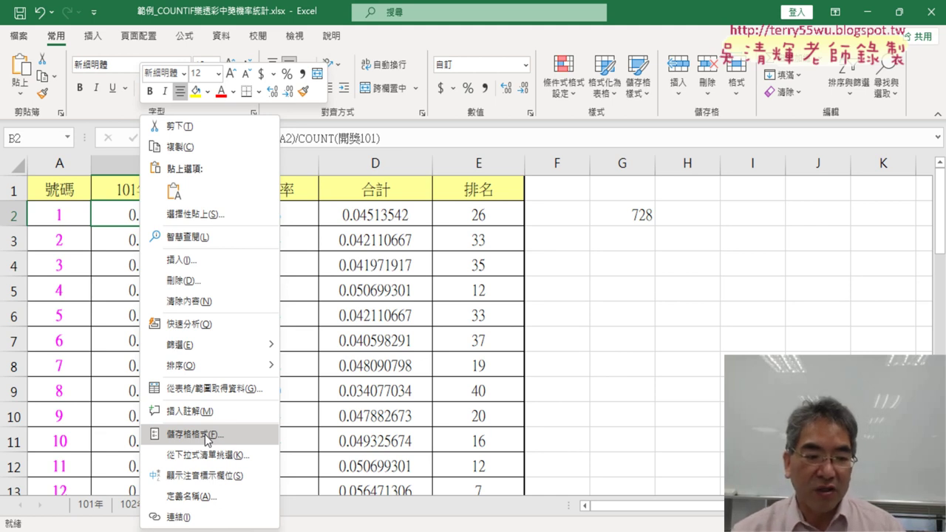
pyautogui.click(207, 436)
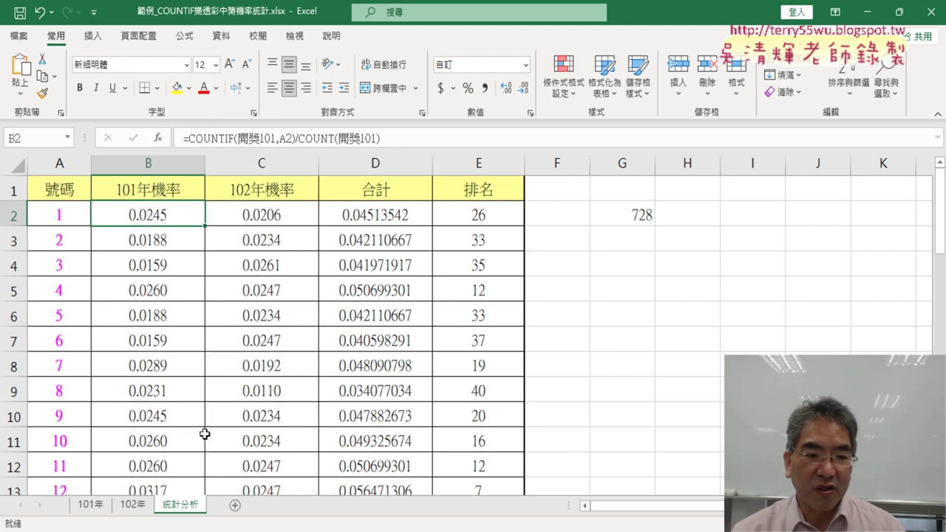
pyautogui.moveTo(262, 58)
pyautogui.mouseDown()
pyautogui.moveTo(441, 103)
pyautogui.moveTo(517, 84)
pyautogui.mouseUp()
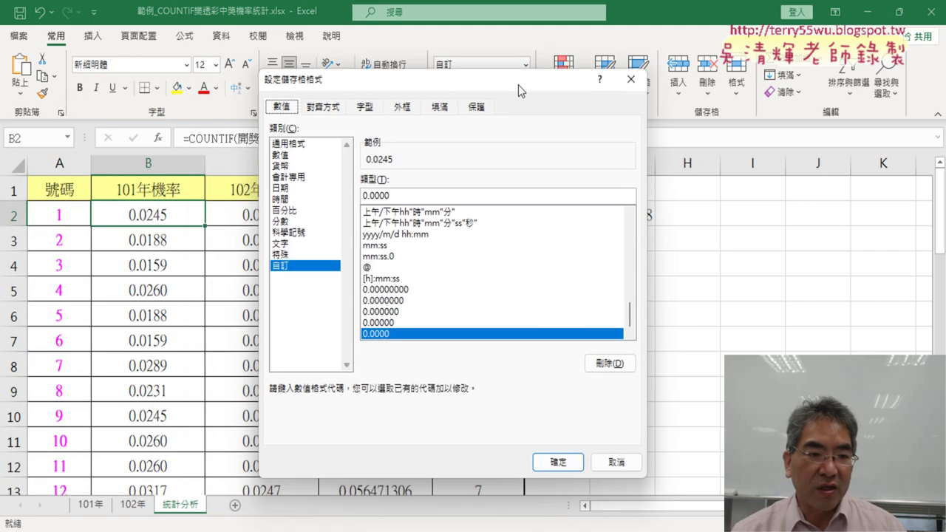
pyautogui.click(293, 223)
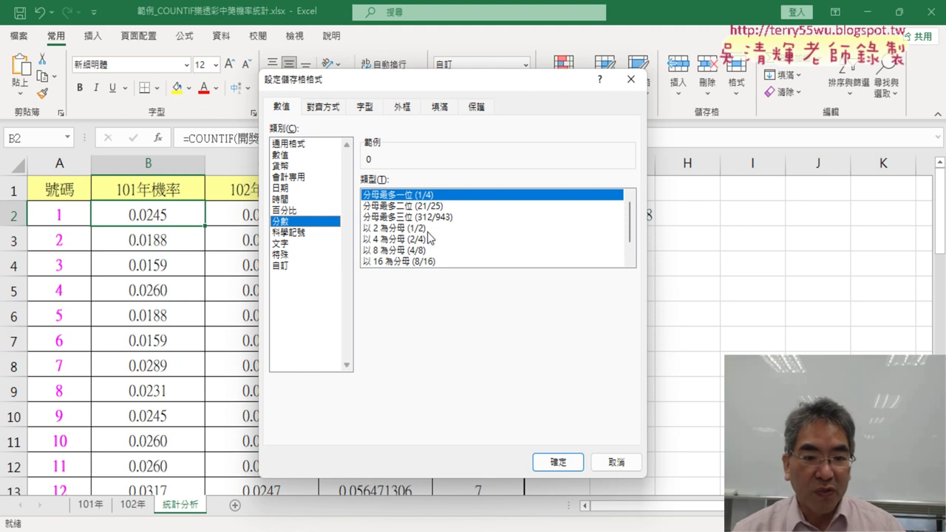
pyautogui.click(630, 263)
pyautogui.click(630, 263)
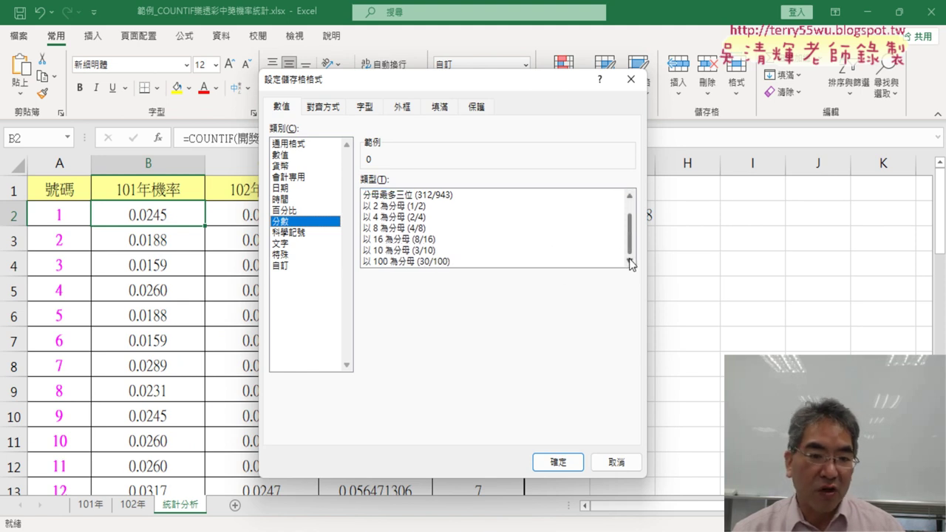
pyautogui.click(411, 262)
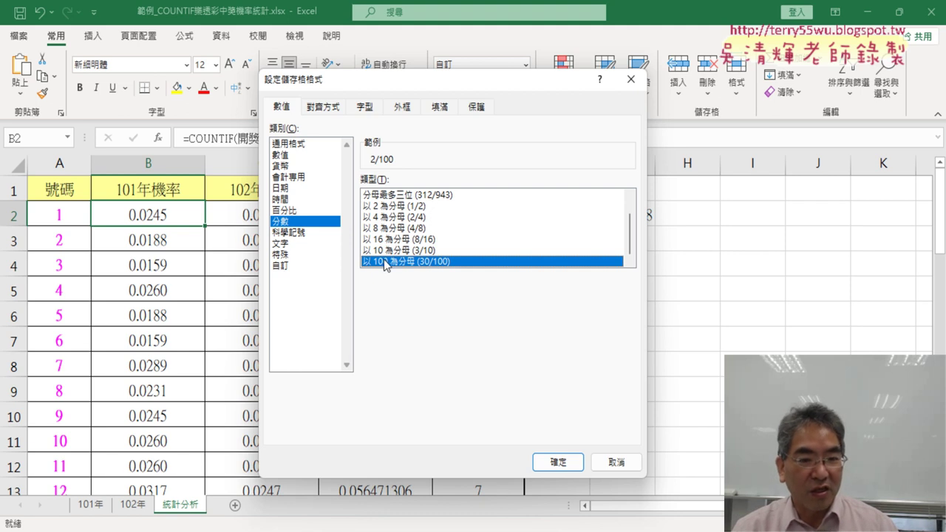
# - Apply the custom format # ??/10000 to B2 so it reads 245/10000
pyautogui.click(280, 267)
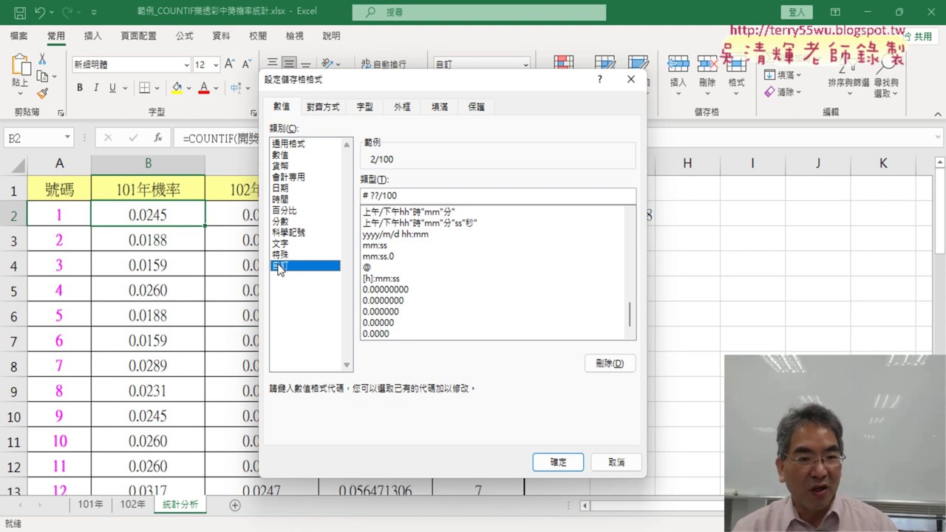
pyautogui.click(397, 195)
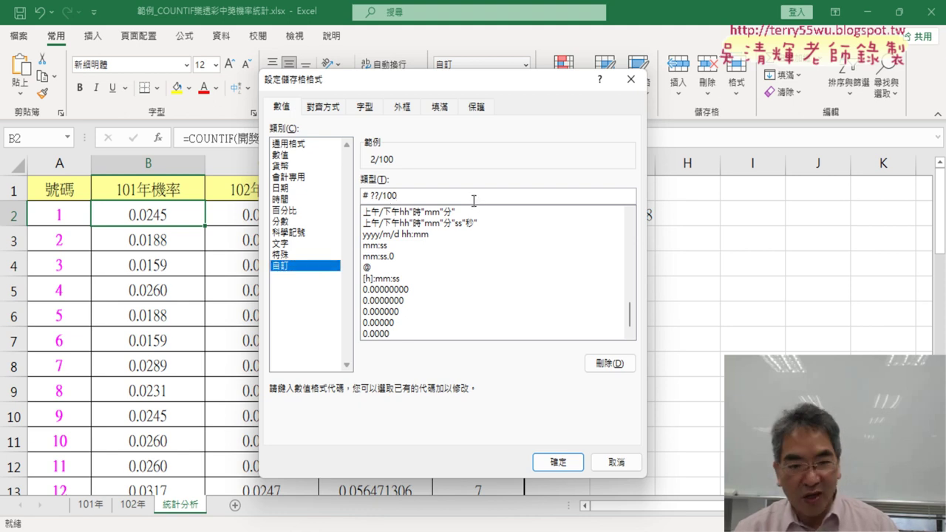
pyautogui.write('00')
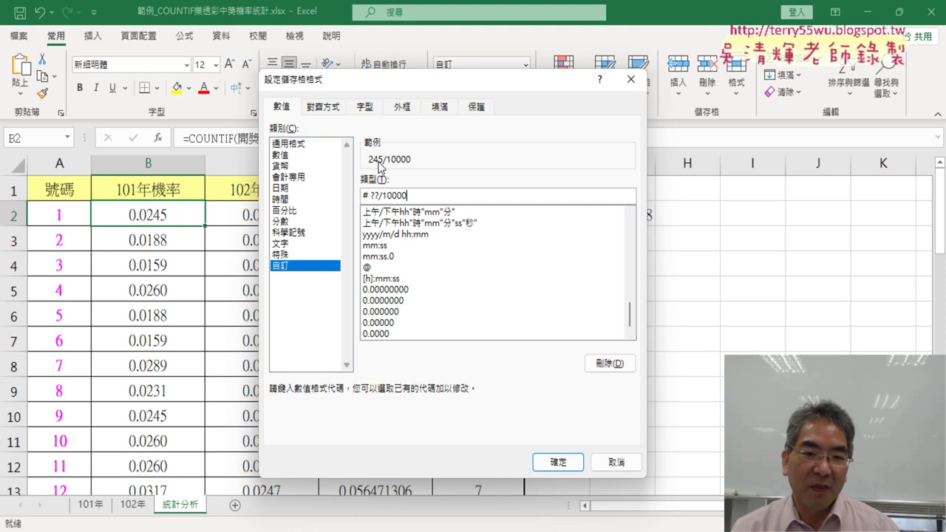
pyautogui.click(556, 464)
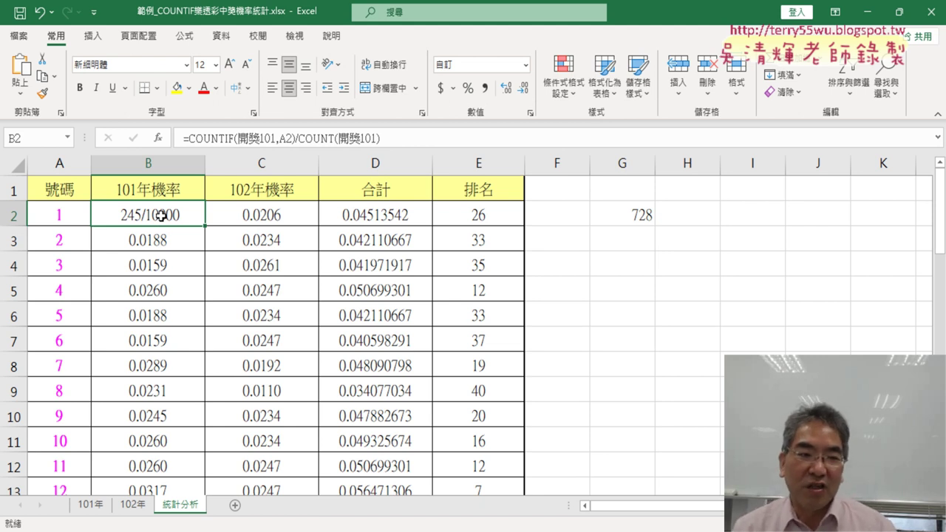
# - Fill B2's fraction format down column B and paint it onto column C
pyautogui.doubleClick(205, 229)
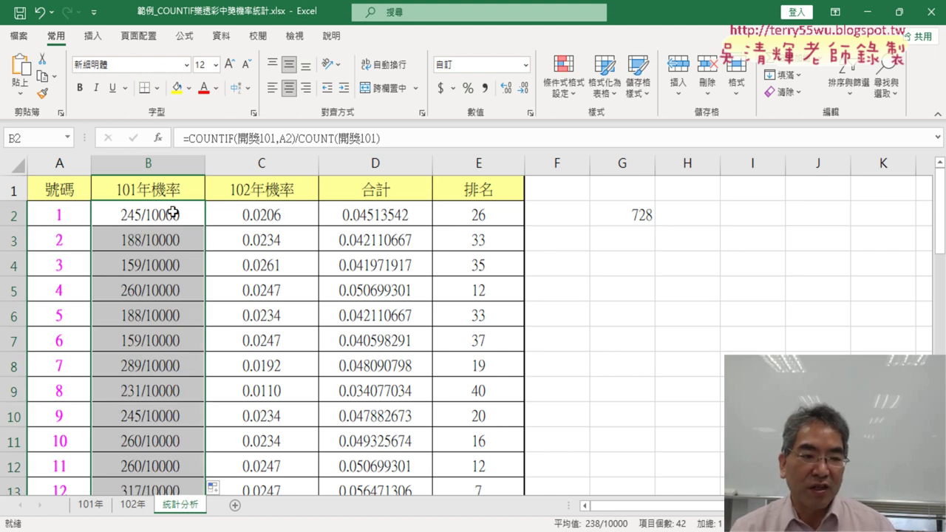
pyautogui.click(162, 214)
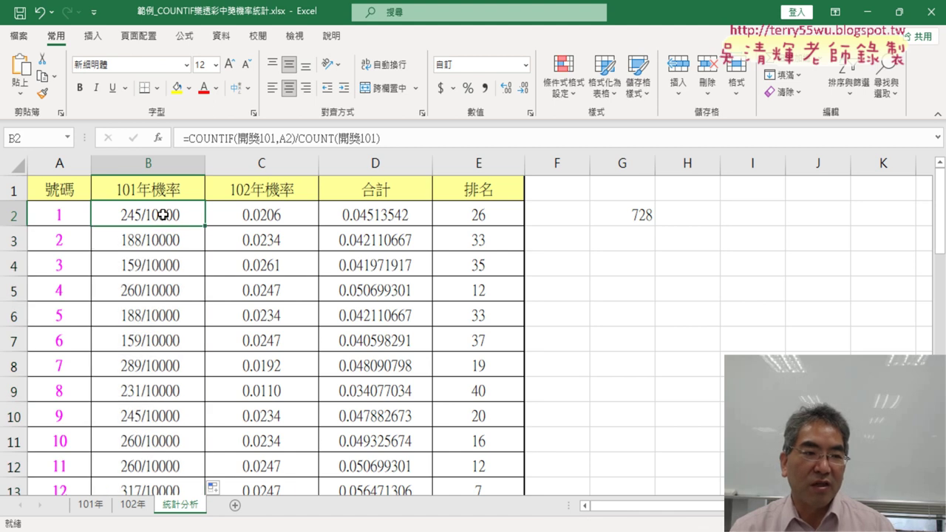
pyautogui.rightClick(272, 219)
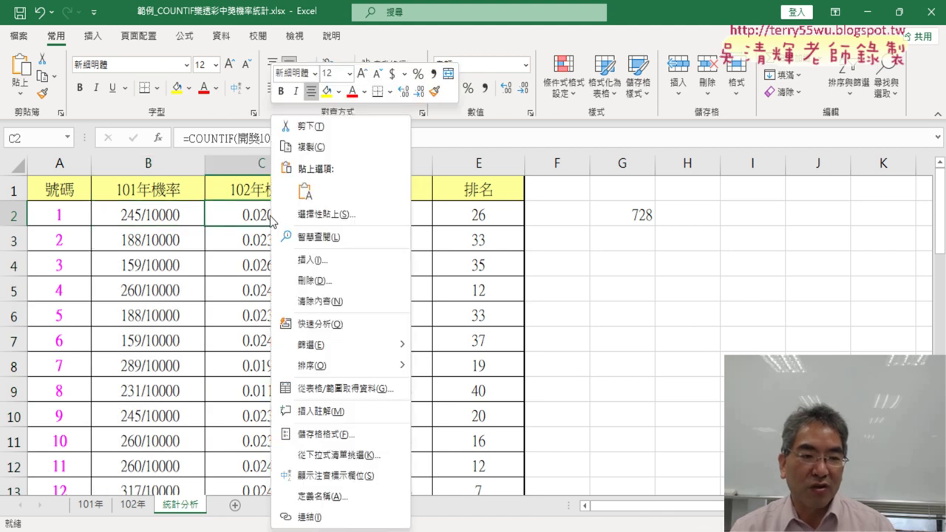
pyautogui.click(164, 214)
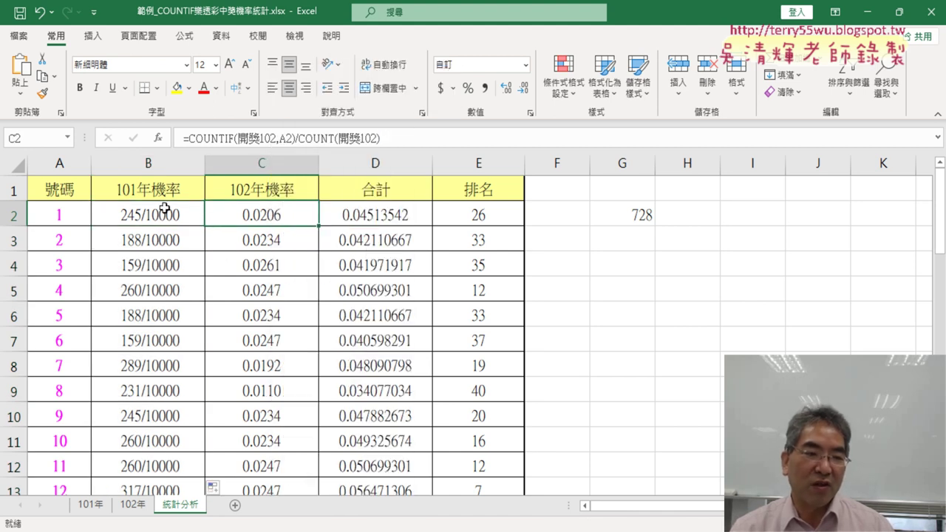
pyautogui.click(42, 95)
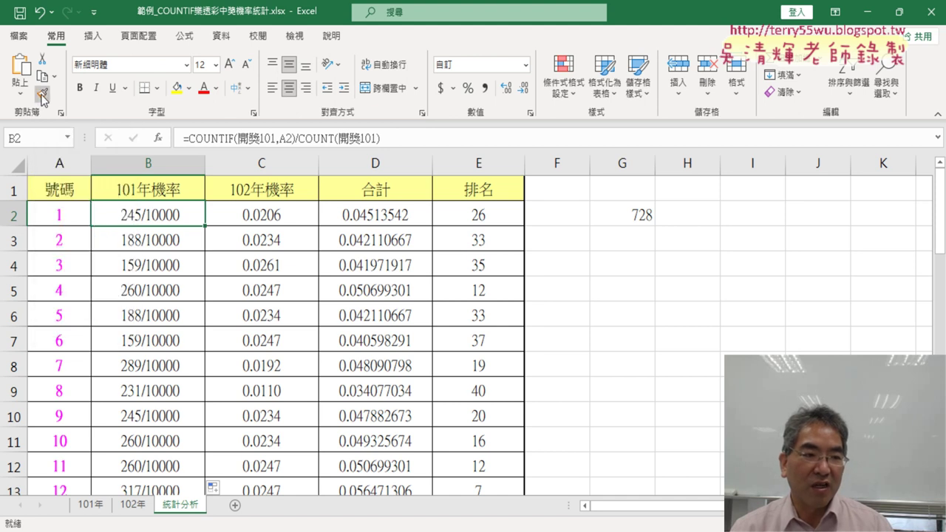
pyautogui.click(264, 214)
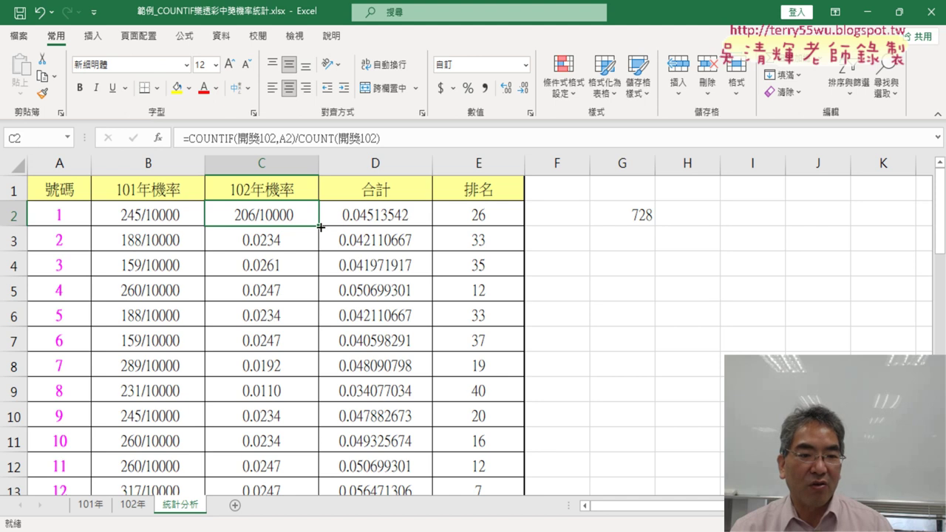
pyautogui.doubleClick(318, 226)
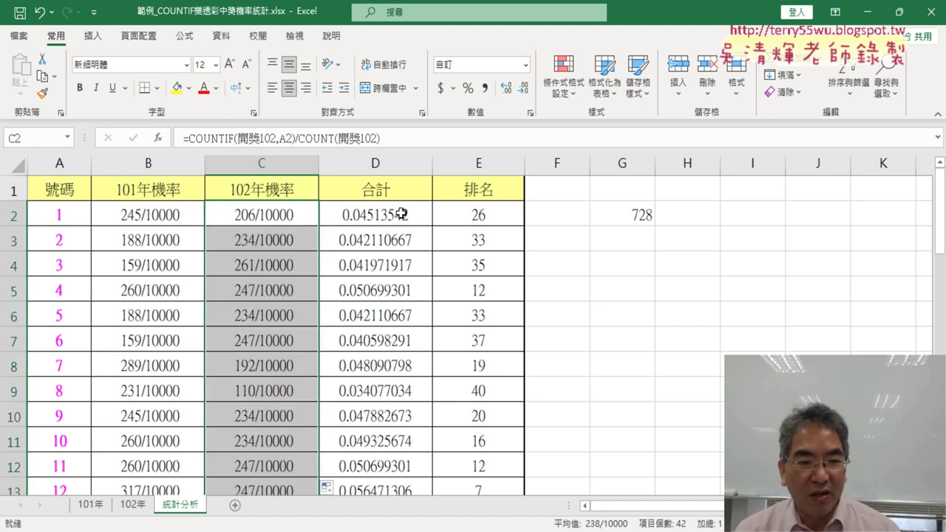
# - Paint the /10000 fraction format onto the column D totals, D2 showing 451/10000
pyautogui.click(277, 213)
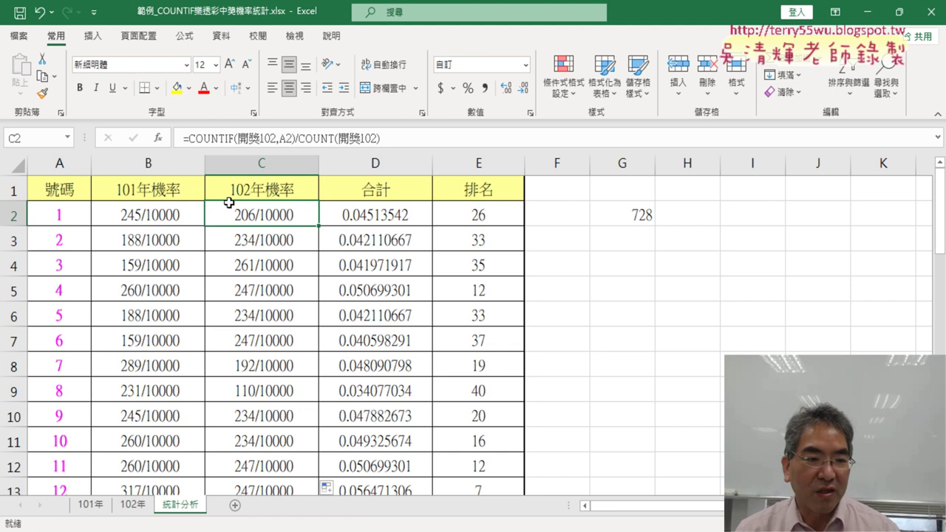
pyautogui.click(42, 93)
pyautogui.click(363, 212)
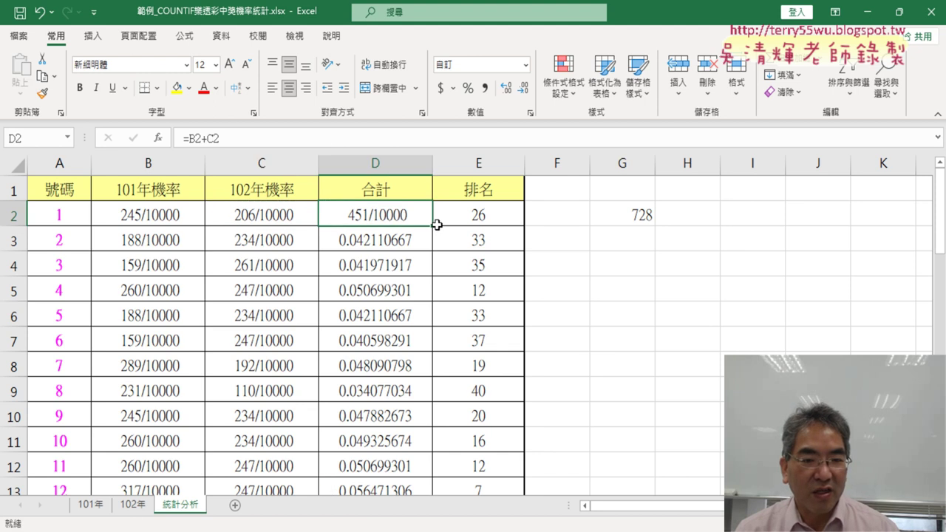
pyautogui.doubleClick(437, 224)
pyautogui.click(392, 215)
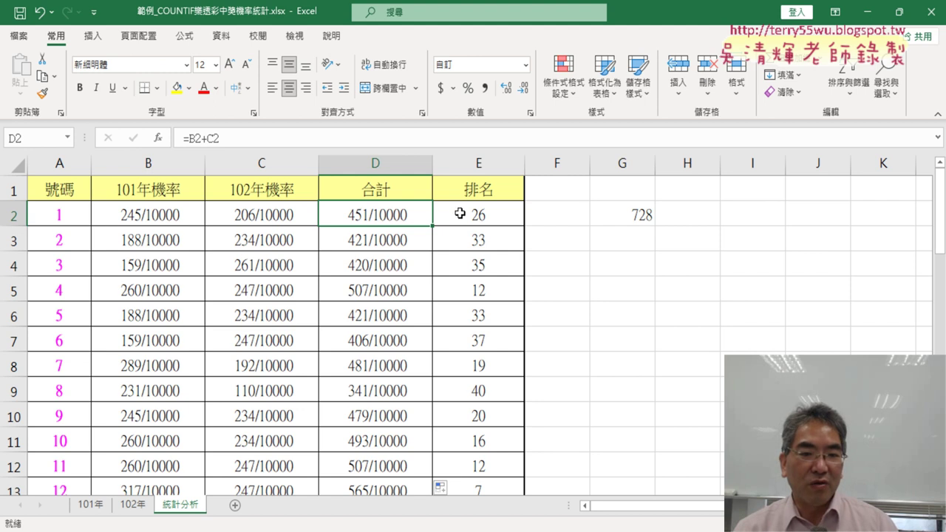
pyautogui.click(505, 218)
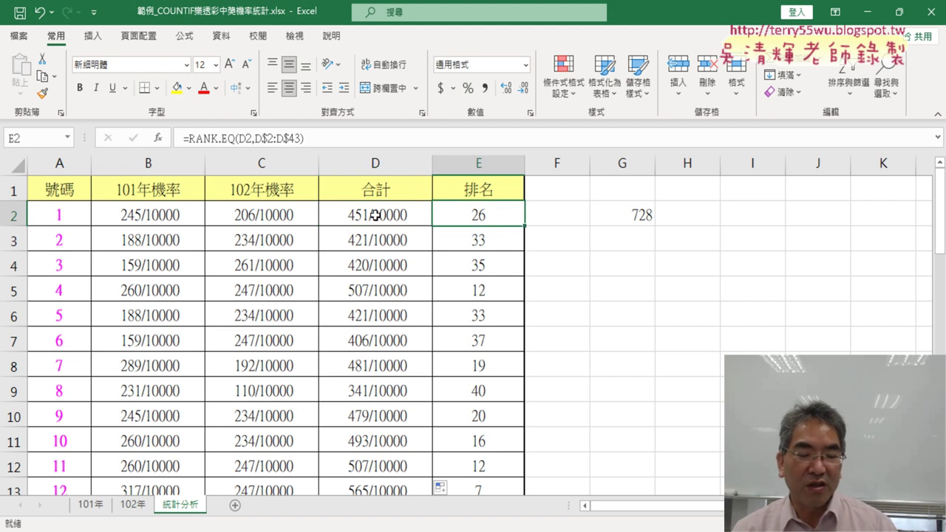
# - Clear the stray 728 from G2 and review the ranks in column E
pyautogui.click(638, 214)
pyautogui.press('Delete')
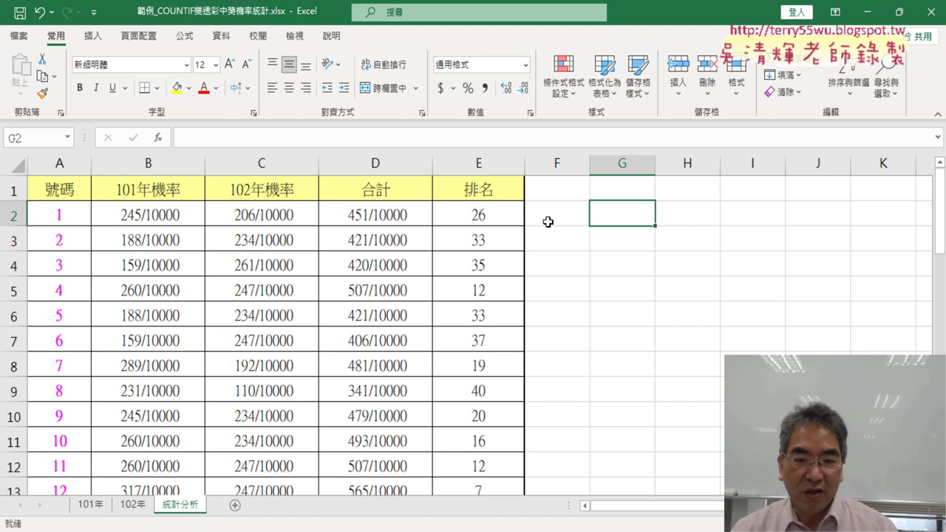
pyautogui.scroll(-2, 508, 222)
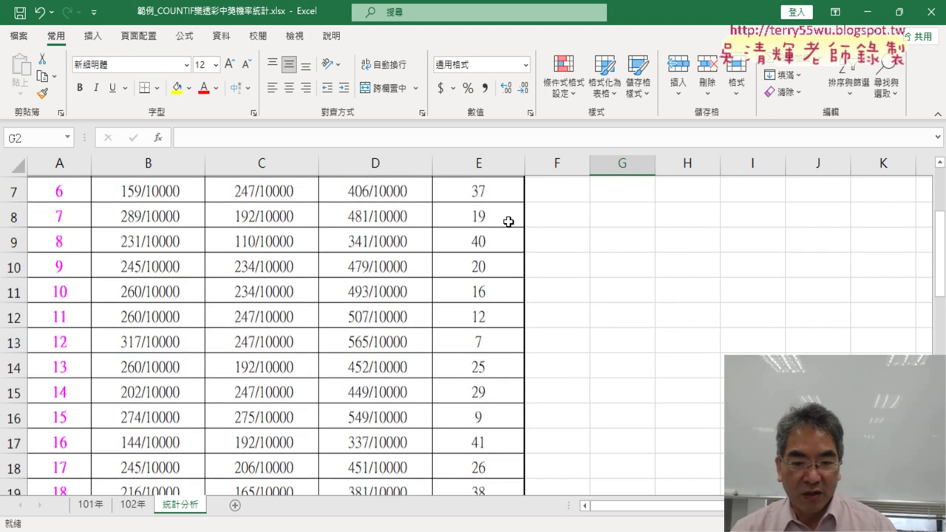
pyautogui.scroll(2, 508, 222)
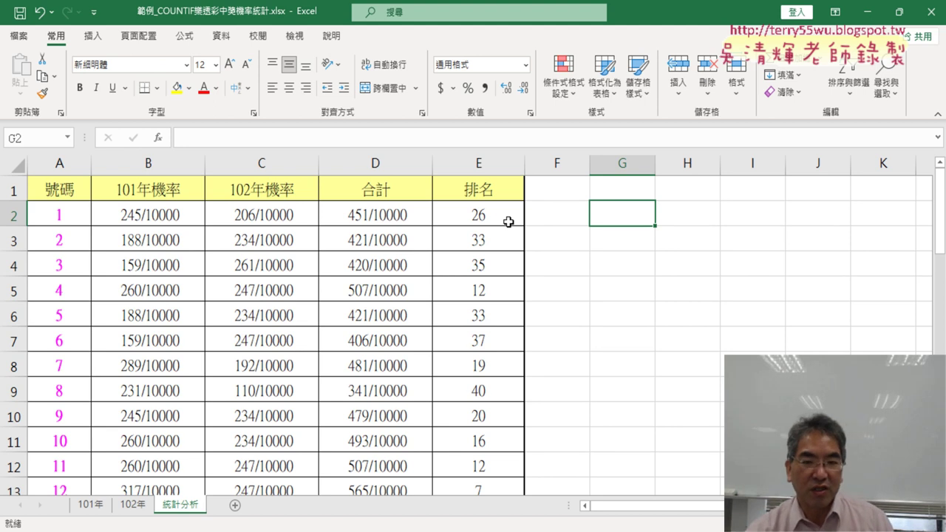
pyautogui.click(468, 164)
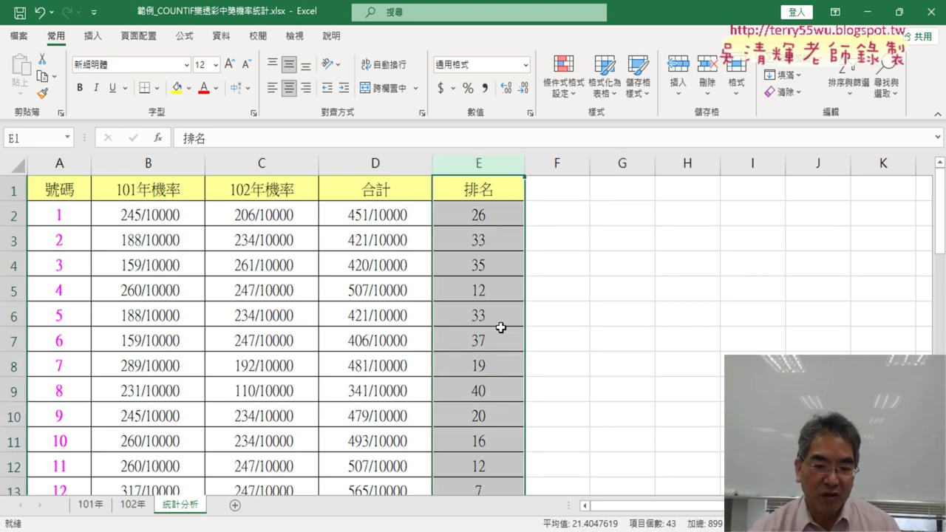
pyautogui.scroll(-2, 501, 328)
pyautogui.scroll(-1, 501, 327)
pyautogui.click(495, 341)
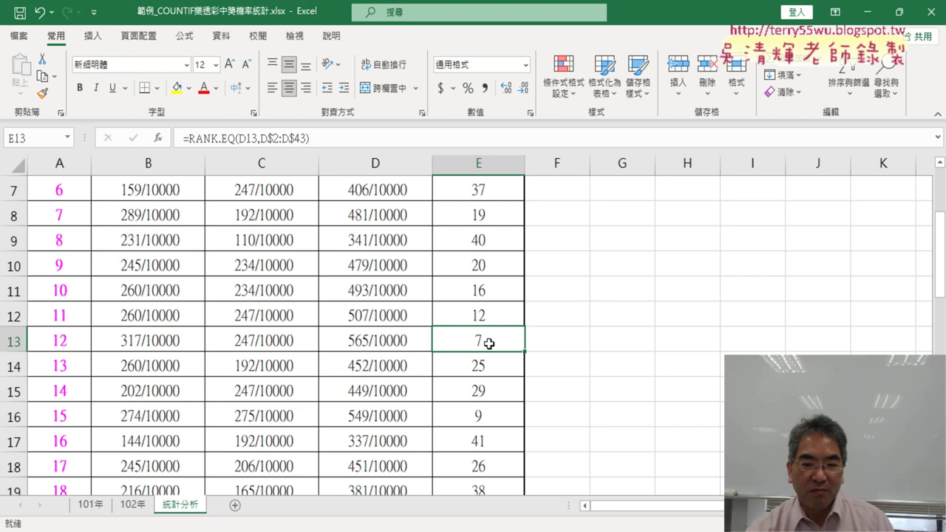
# - Highlight numbers 12 and 21 in column A with yellow fill
pyautogui.scroll(2, 488, 344)
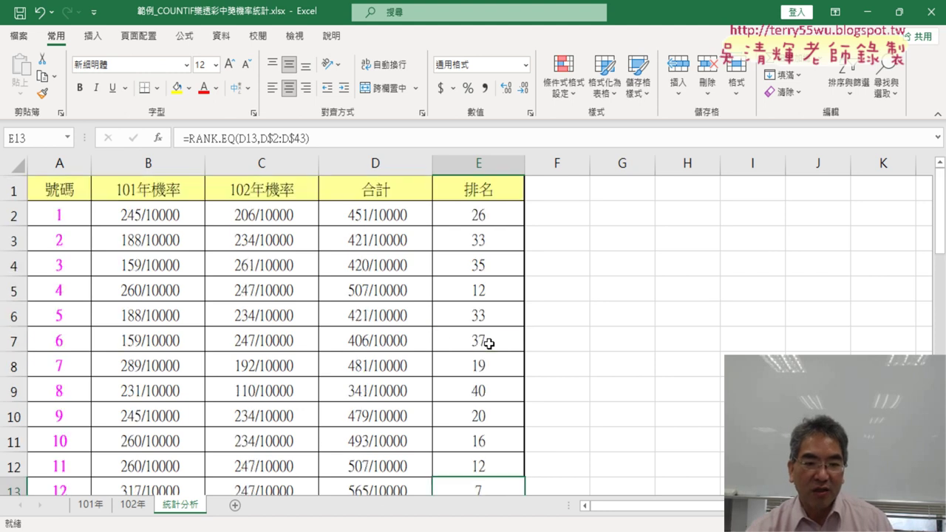
pyautogui.scroll(-3, 488, 344)
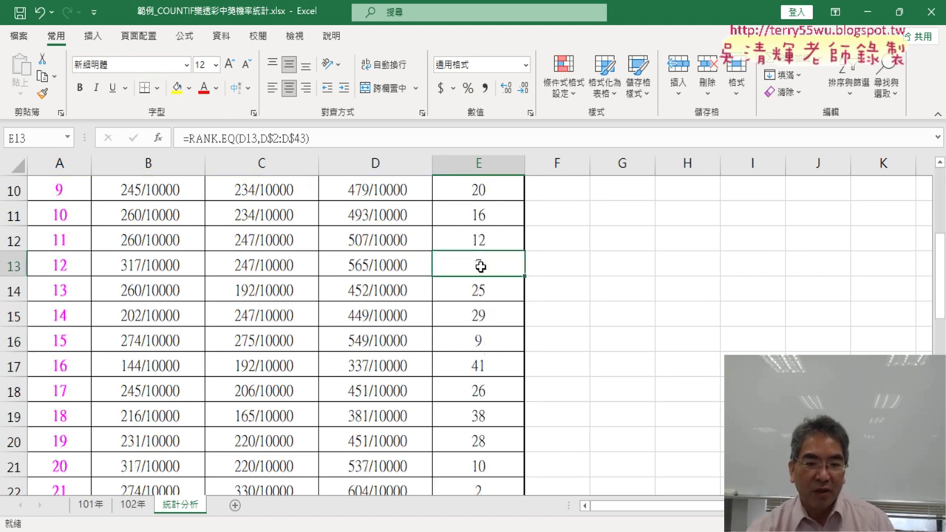
pyautogui.click(44, 265)
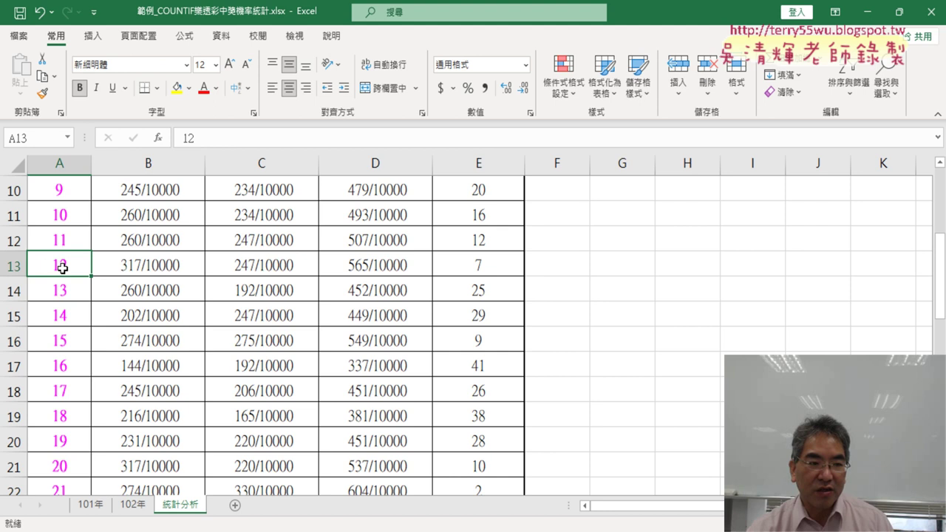
pyautogui.click(176, 87)
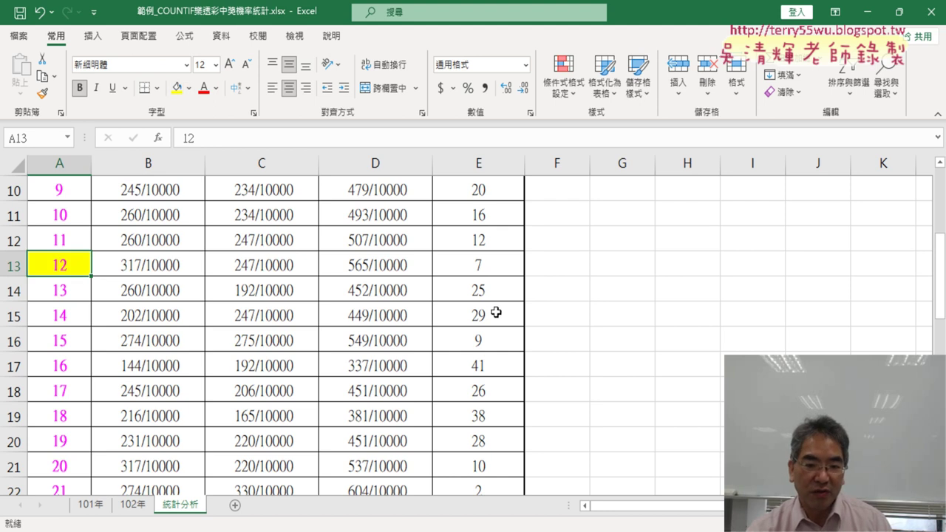
pyautogui.scroll(-2, 502, 381)
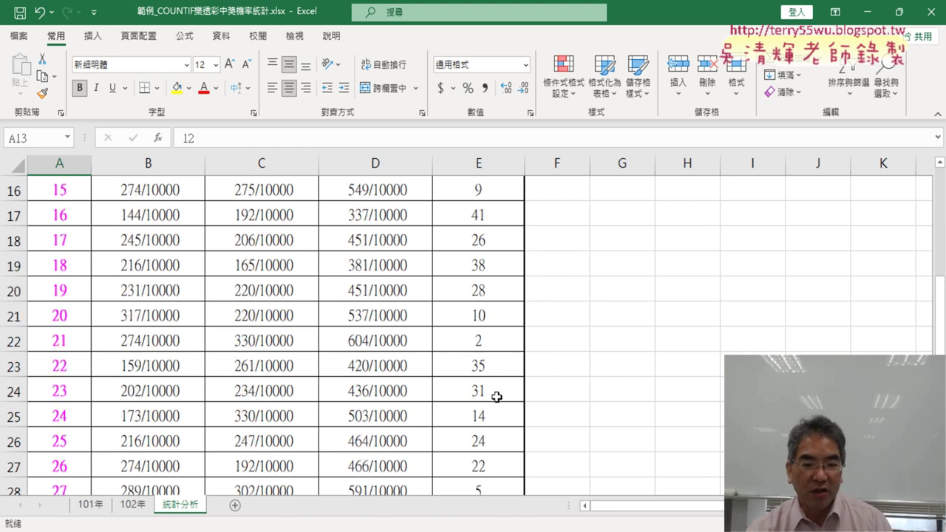
pyautogui.click(482, 342)
pyautogui.click(48, 341)
pyautogui.click(178, 87)
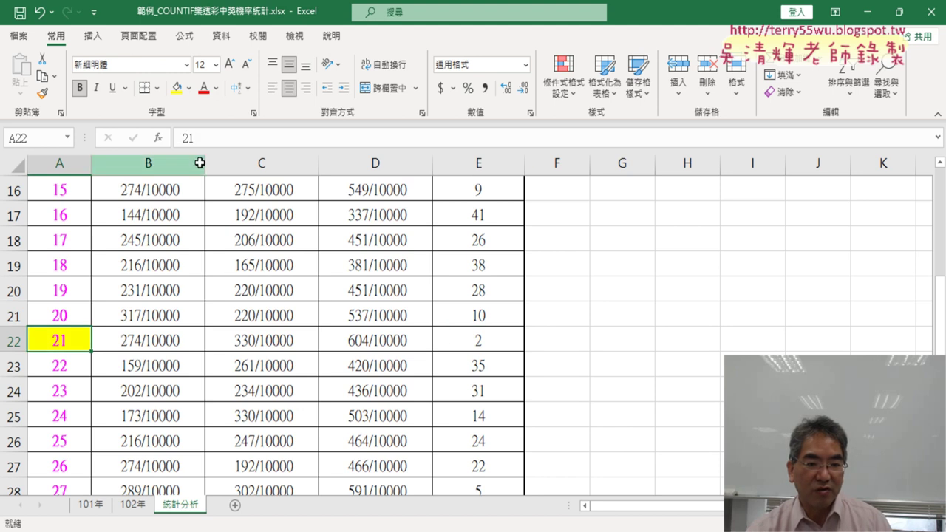
# - Highlight numbers 27, 28 and 34 with yellow fill
pyautogui.scroll(-3, 472, 403)
pyautogui.click(479, 438)
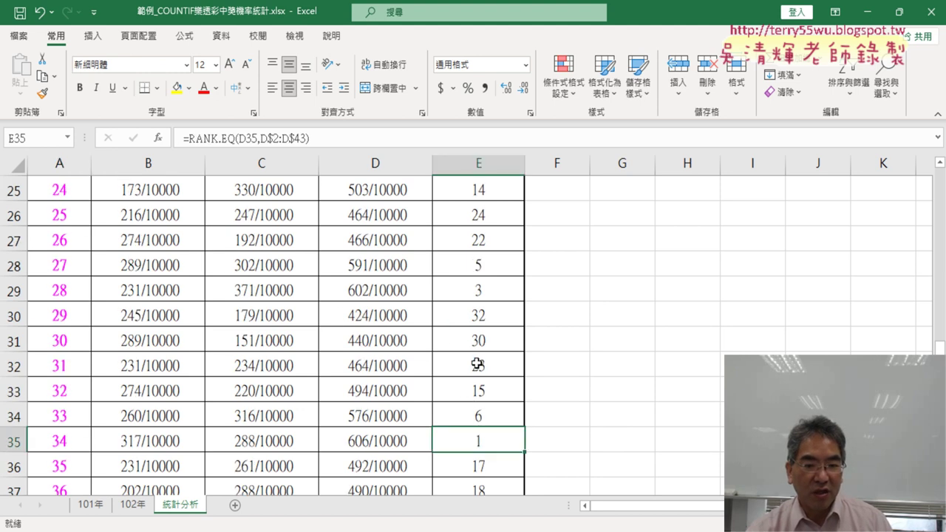
pyautogui.click(479, 290)
pyautogui.moveTo(479, 262); pyautogui.dragTo(472, 287)
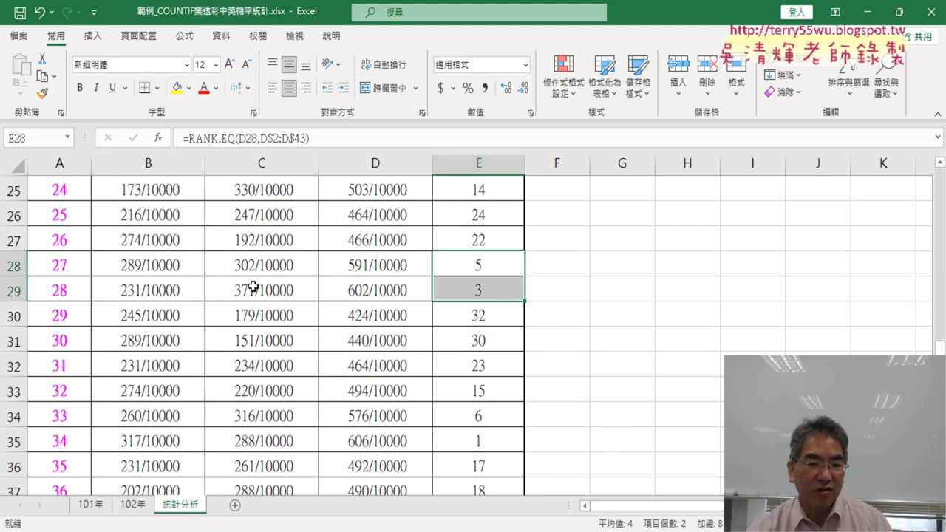
pyautogui.moveTo(63, 266); pyautogui.dragTo(67, 288)
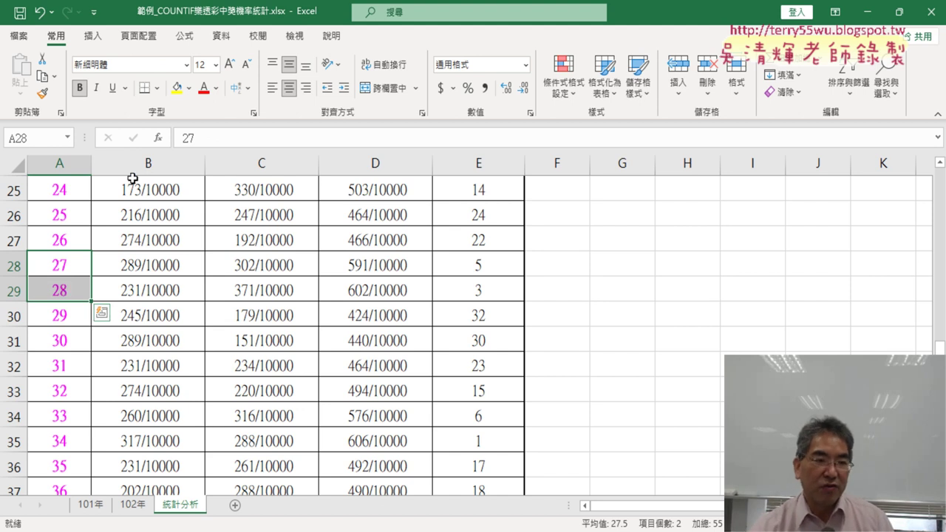
pyautogui.click(177, 87)
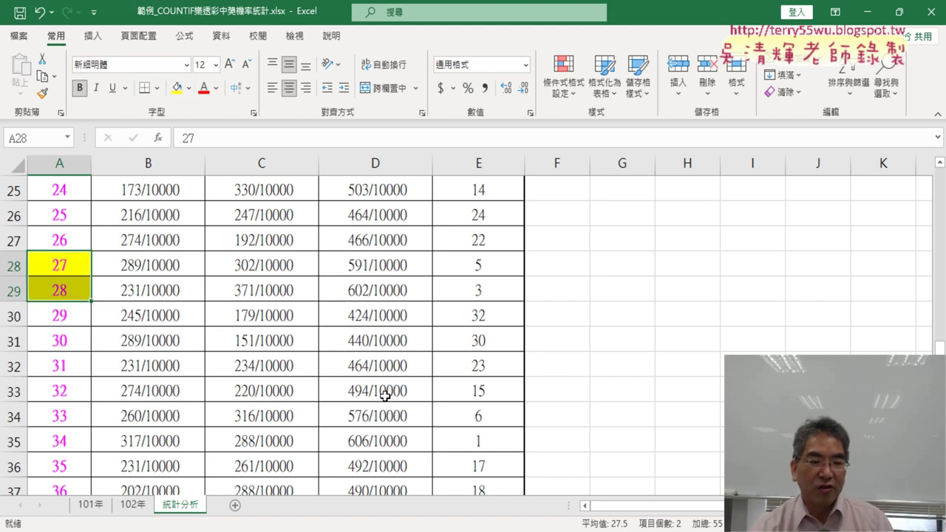
pyautogui.click(71, 443)
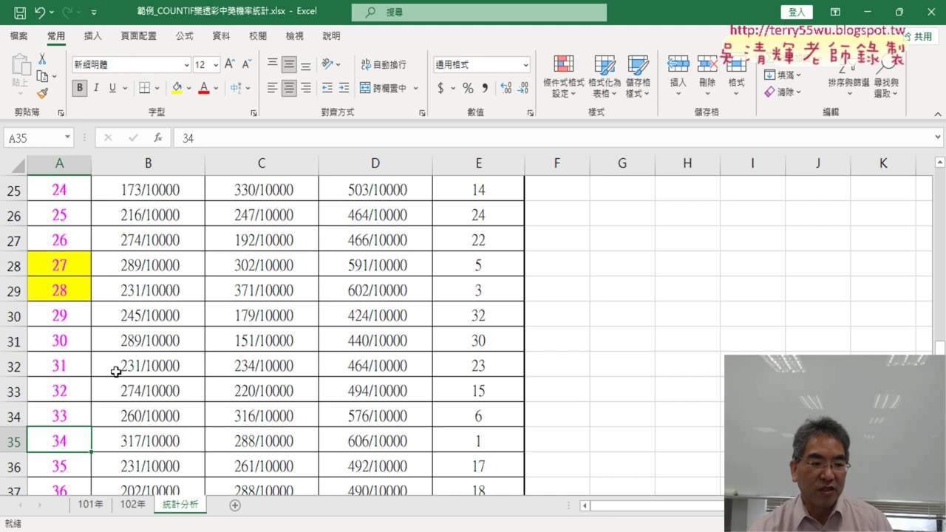
pyautogui.click(177, 87)
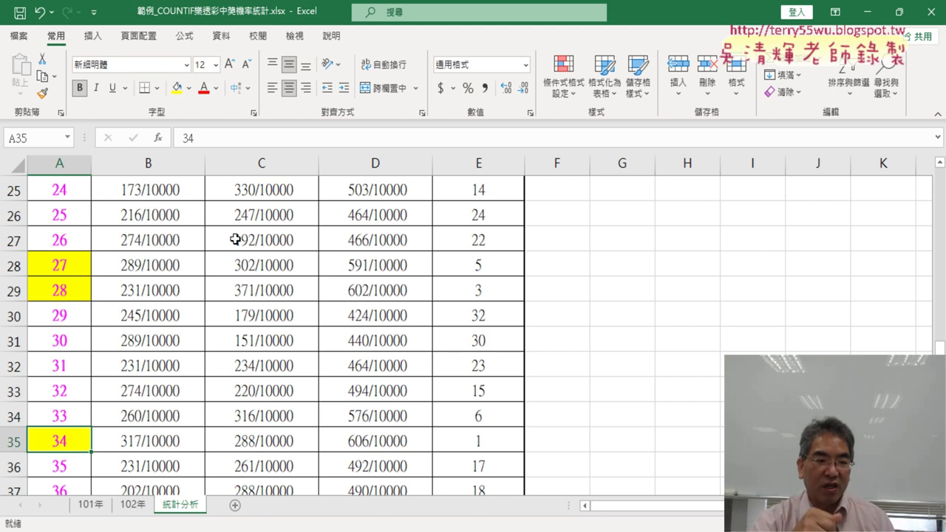
# - Highlight number 39 in cell A40 with yellow fill
pyautogui.scroll(2, 259, 297)
pyautogui.scroll(3, 259, 297)
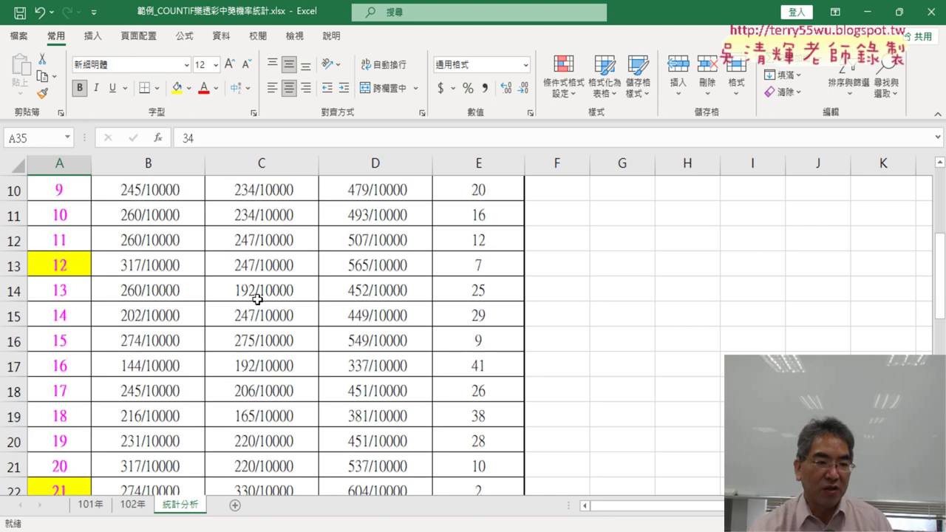
pyautogui.scroll(-4, 259, 297)
pyautogui.scroll(-6, 258, 299)
pyautogui.scroll(1, 257, 299)
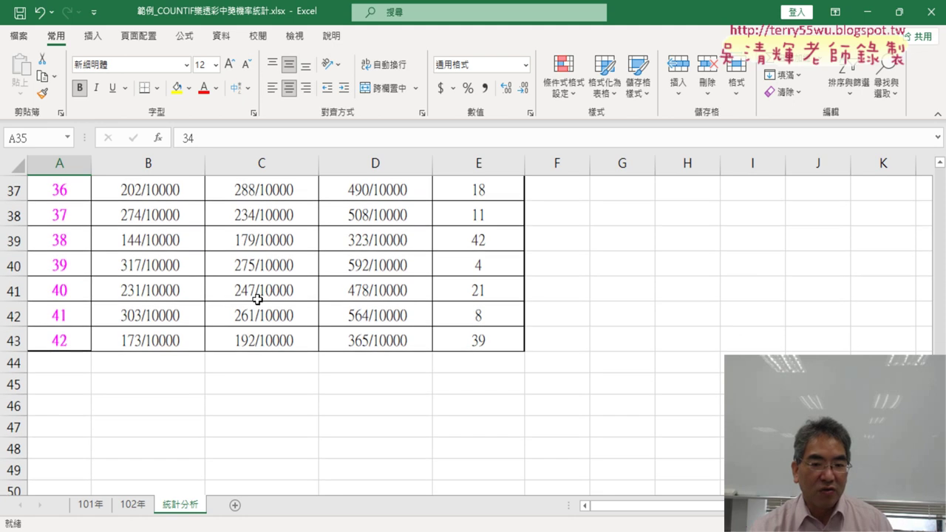
pyautogui.scroll(1, 313, 295)
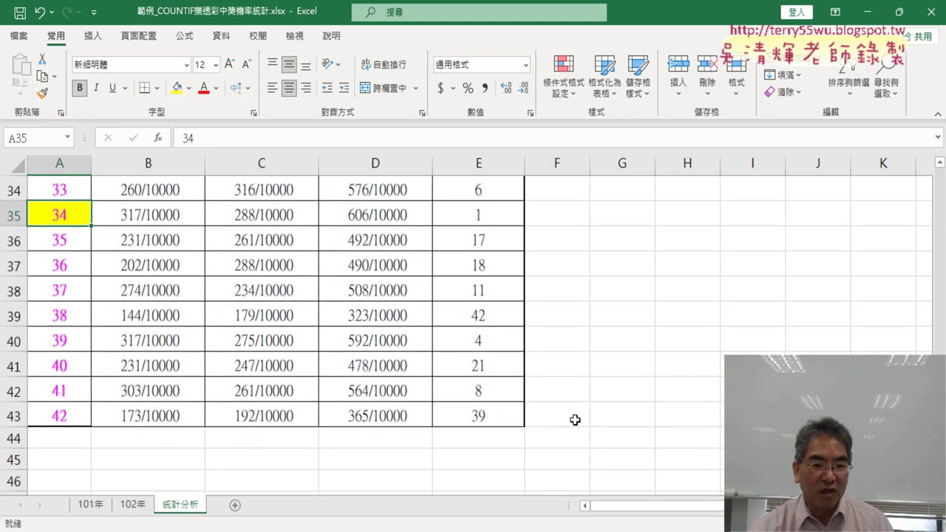
pyautogui.click(43, 341)
pyautogui.click(177, 87)
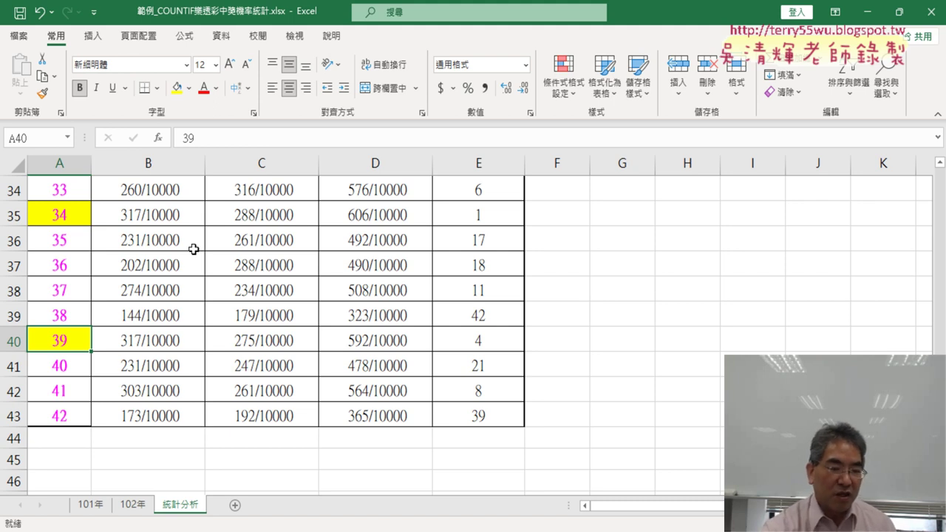
# - Undo the yellow fills on numbers 39, 34 and 12
pyautogui.hotkey('ctrl', 'z')
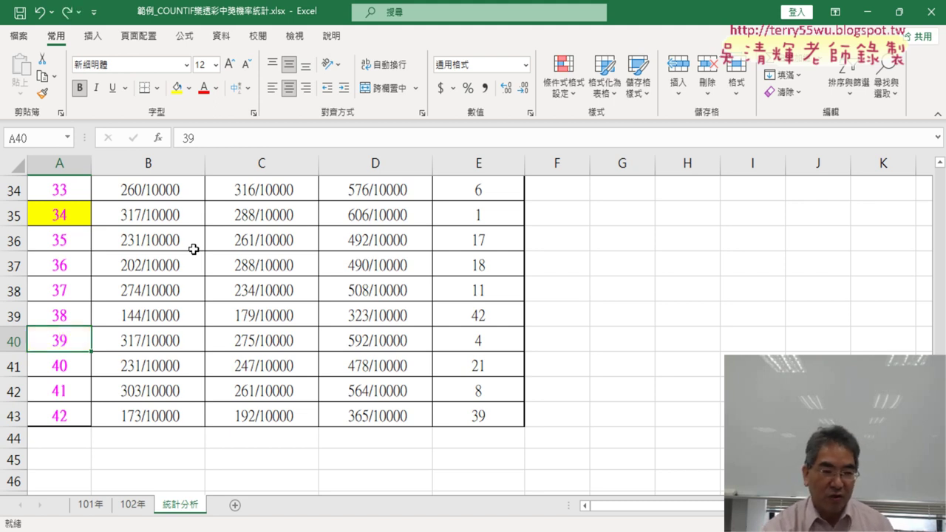
pyautogui.hotkey('ctrl', 'z')
pyautogui.hotkey('ctrl', 'z')
pyautogui.hotkey('ctrl', 'z')
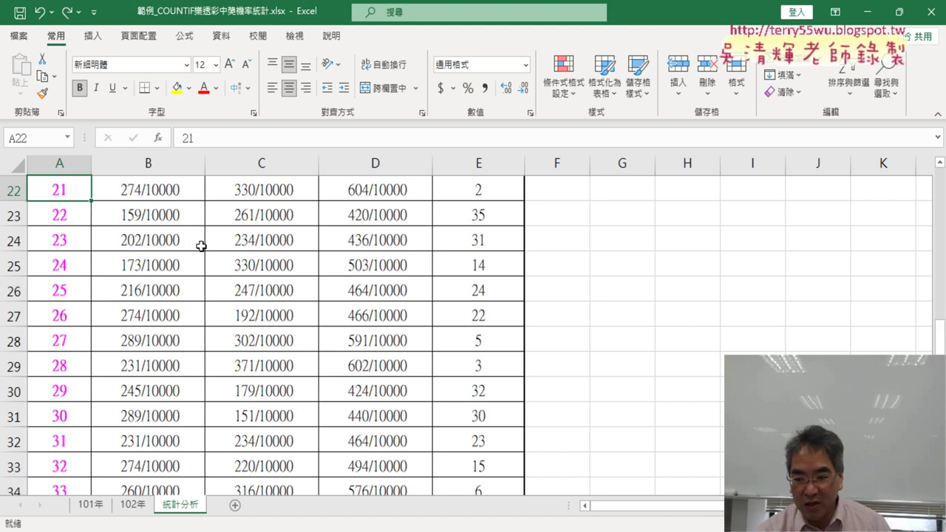
pyautogui.scroll(3, 334, 426)
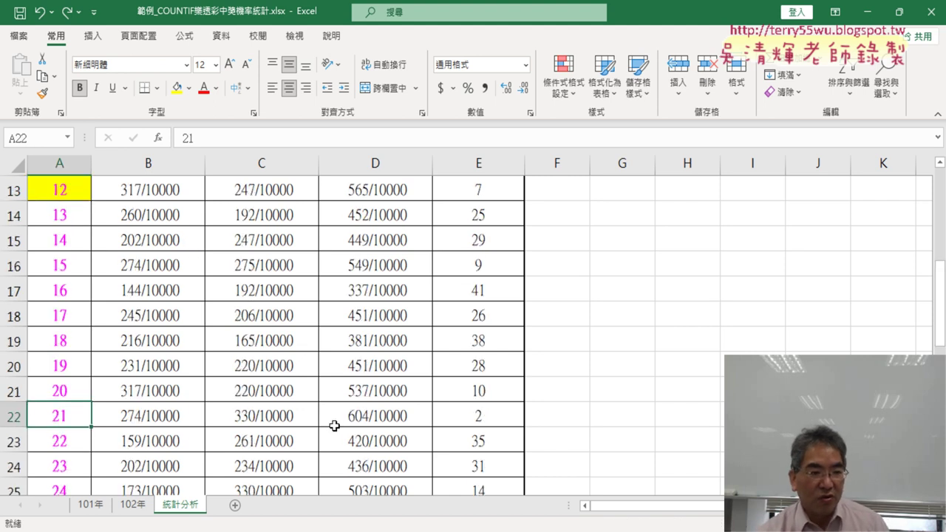
pyautogui.scroll(2, 220, 331)
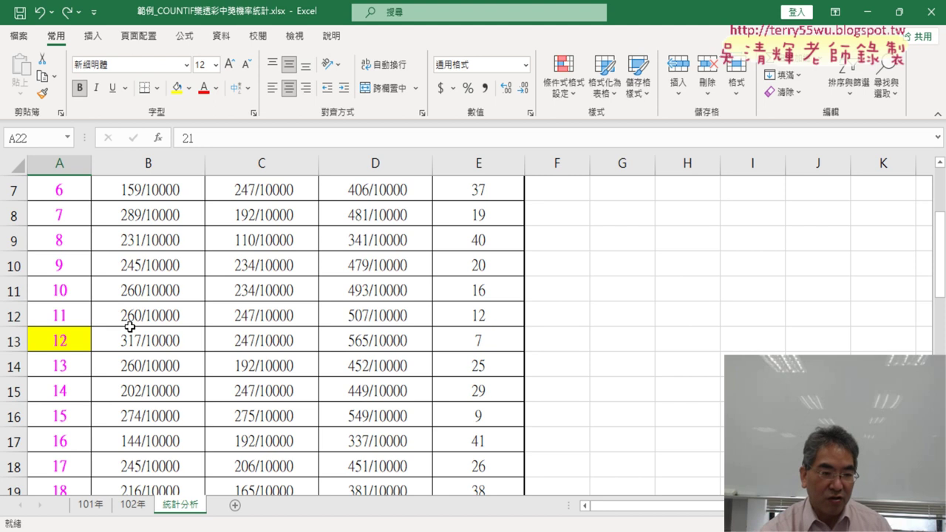
pyautogui.hotkey('ctrl', 'z')
pyautogui.scroll(2, 252, 332)
pyautogui.scroll(2, 443, 288)
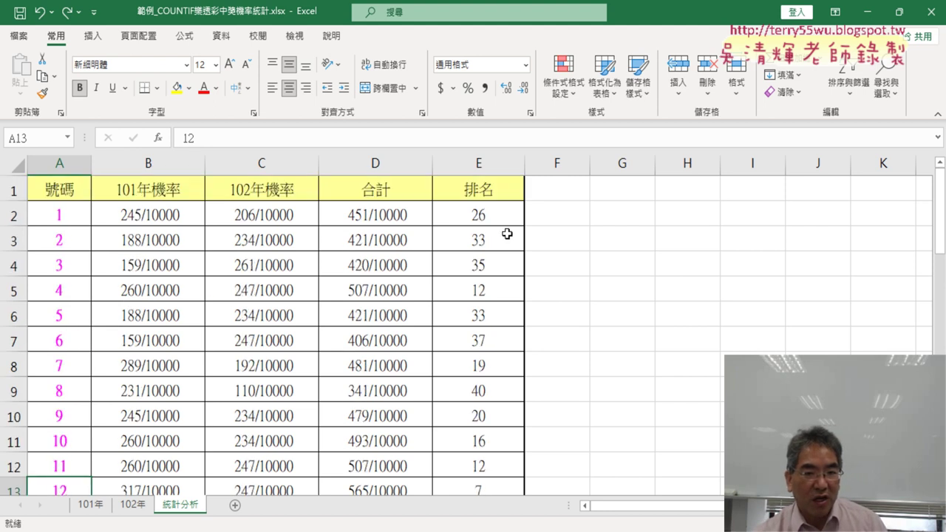
# - Fill number 12's rank cell E13 yellow, then undo it
pyautogui.click(494, 167)
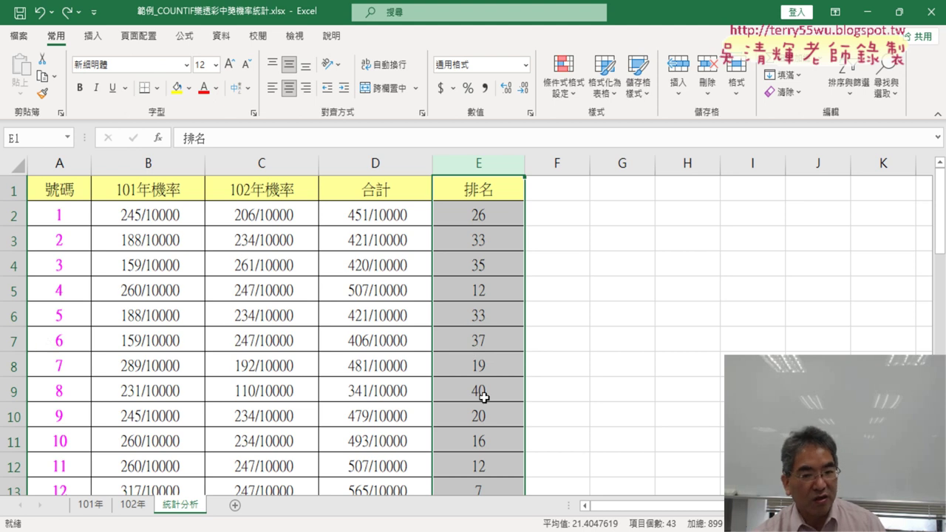
pyautogui.click(481, 488)
pyautogui.scroll(-2, 544, 456)
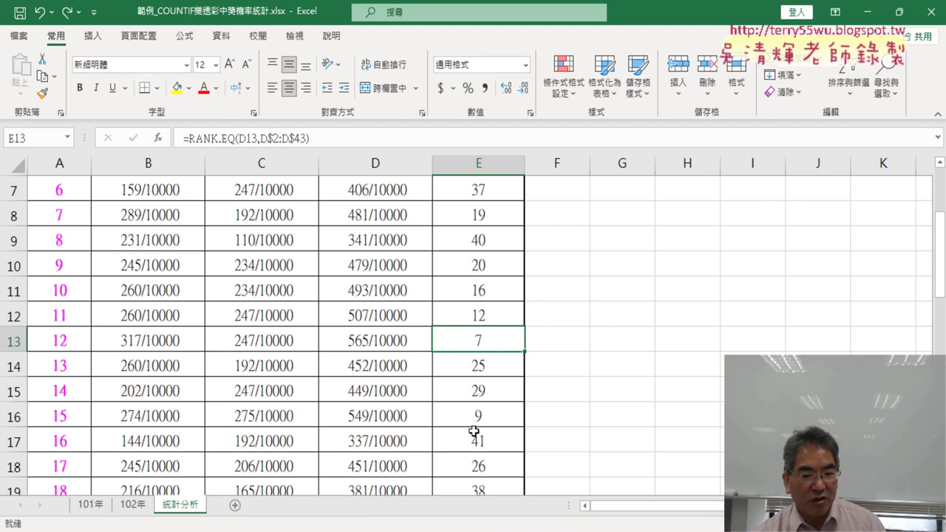
pyautogui.click(177, 87)
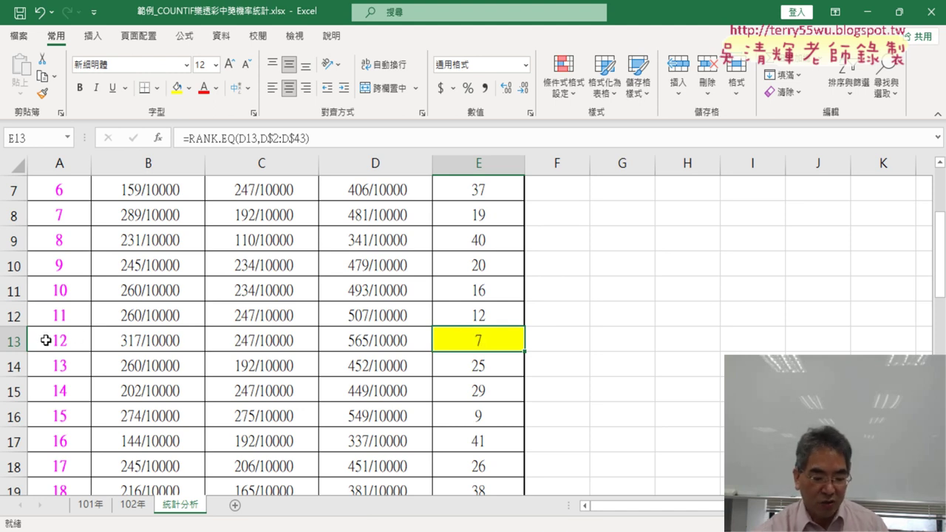
pyautogui.hotkey('ctrl', 'z')
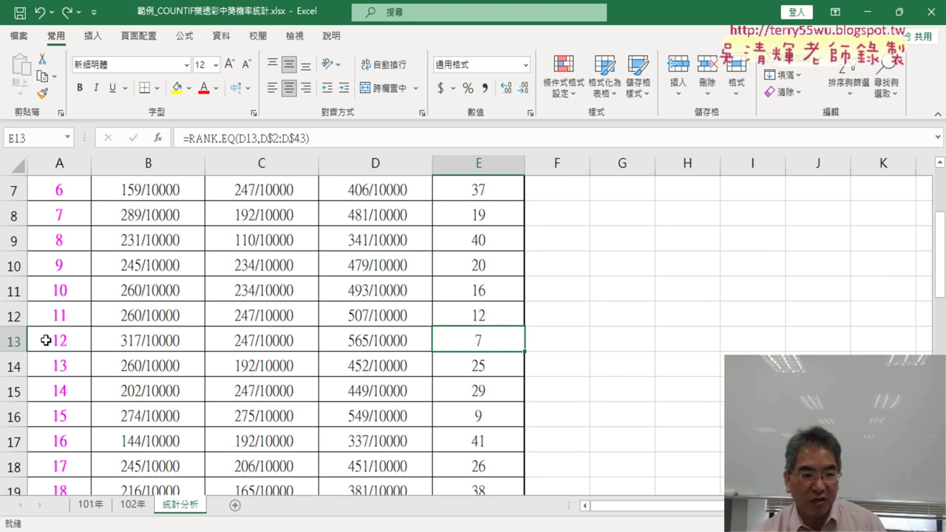
pyautogui.scroll(2, 181, 378)
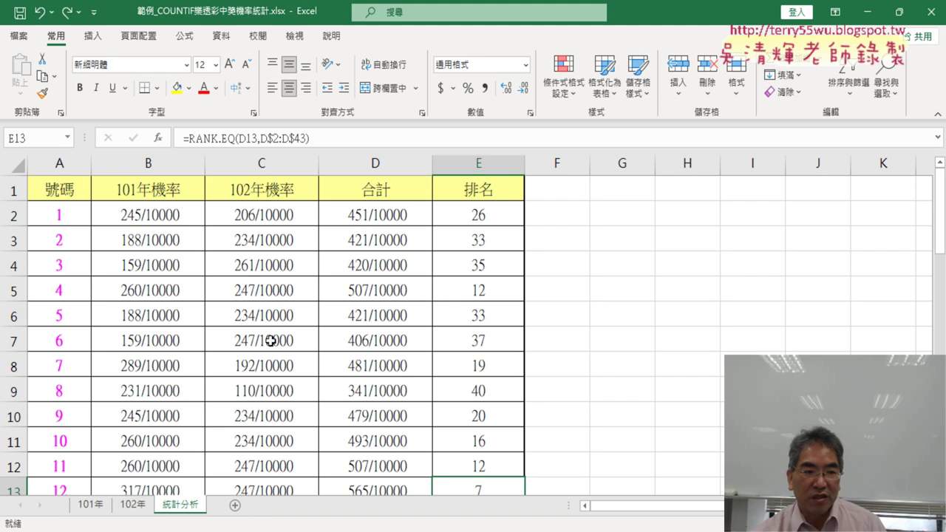
pyautogui.click(164, 214)
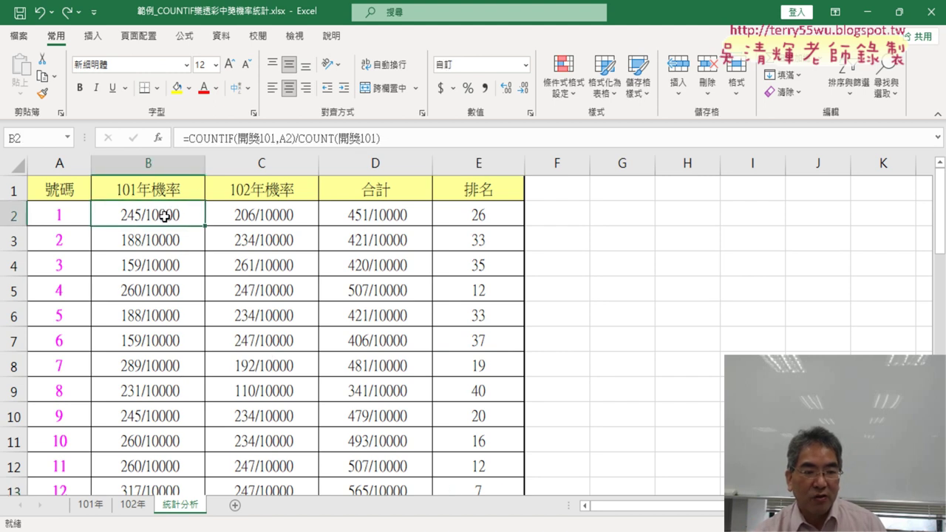
pyautogui.moveTo(298, 138); pyautogui.dragTo(386, 139)
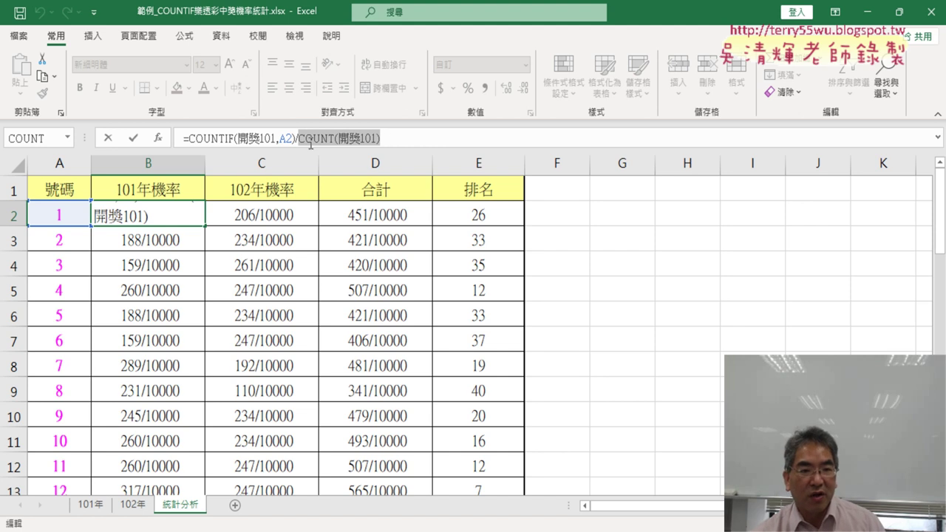
pyautogui.click(107, 138)
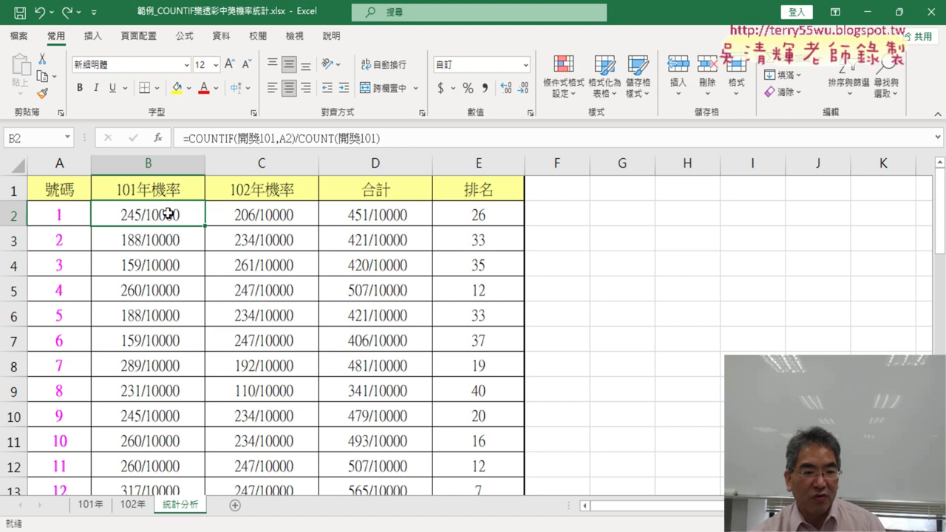
pyautogui.rightClick(169, 214)
pyautogui.click(253, 432)
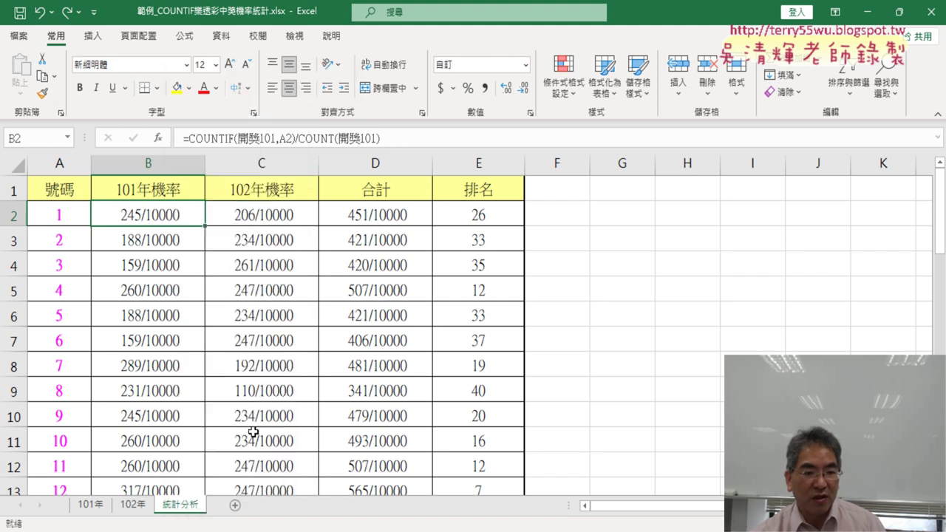
pyautogui.moveTo(299, 137)
pyautogui.mouseDown()
pyautogui.moveTo(527, 111)
pyautogui.moveTo(585, 72)
pyautogui.mouseUp()
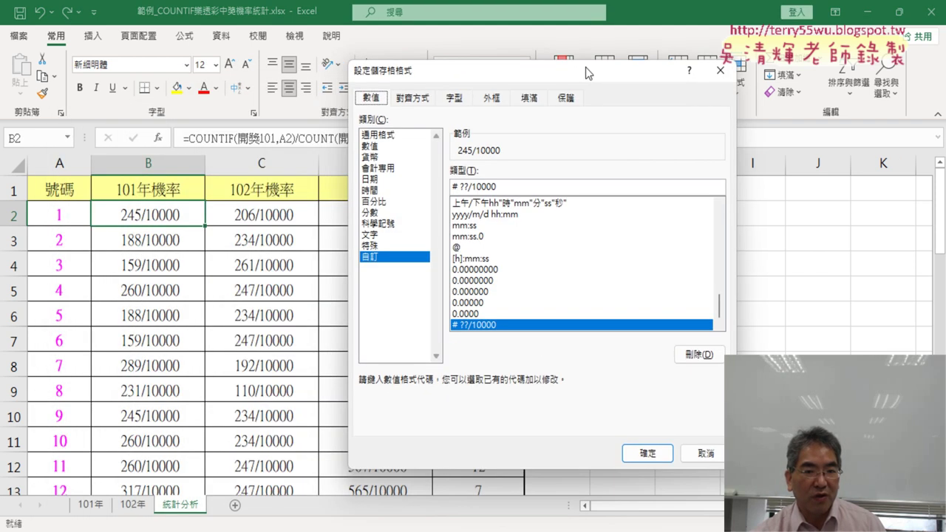
pyautogui.click(370, 212)
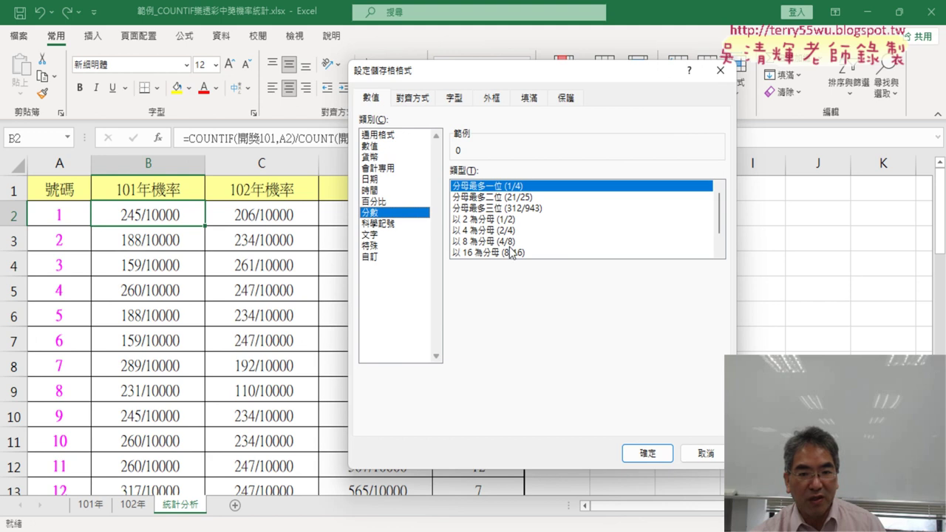
pyautogui.click(718, 245)
pyautogui.click(599, 253)
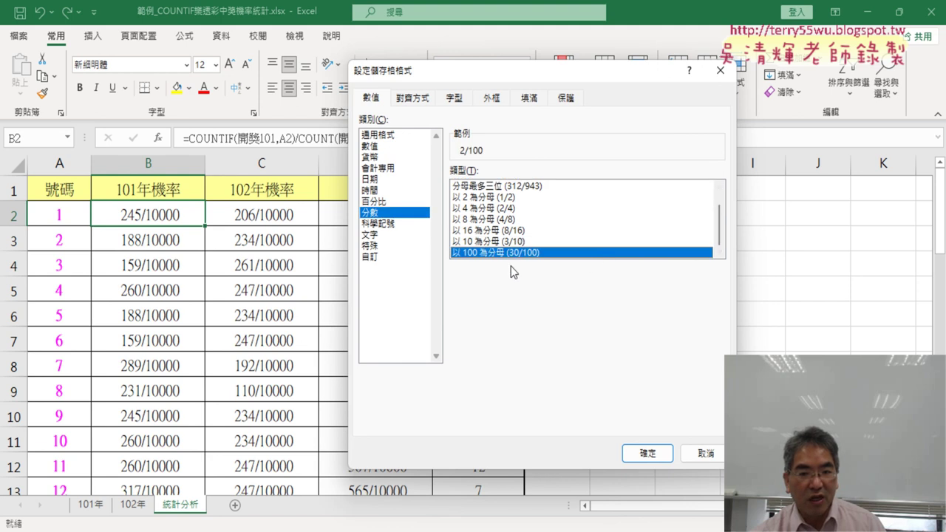
pyautogui.click(370, 257)
pyautogui.click(499, 186)
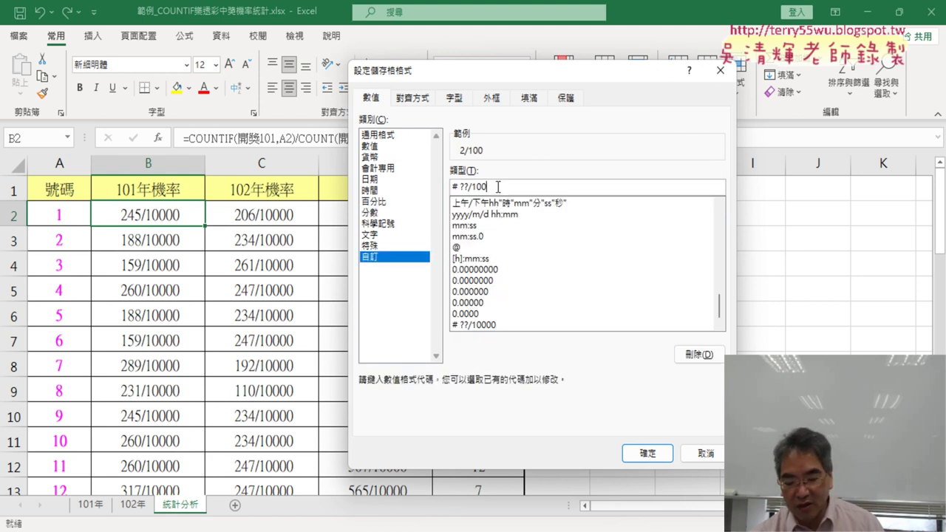
pyautogui.write('00')
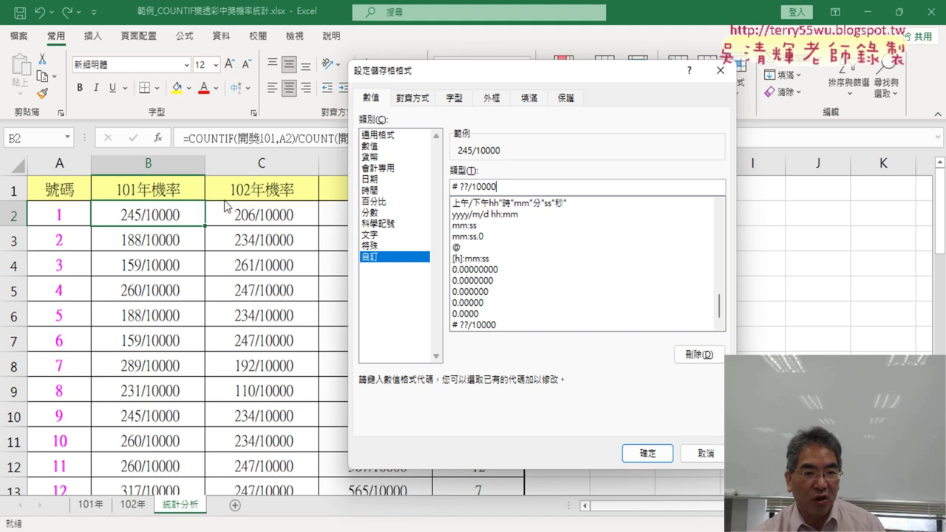
pyautogui.click(705, 453)
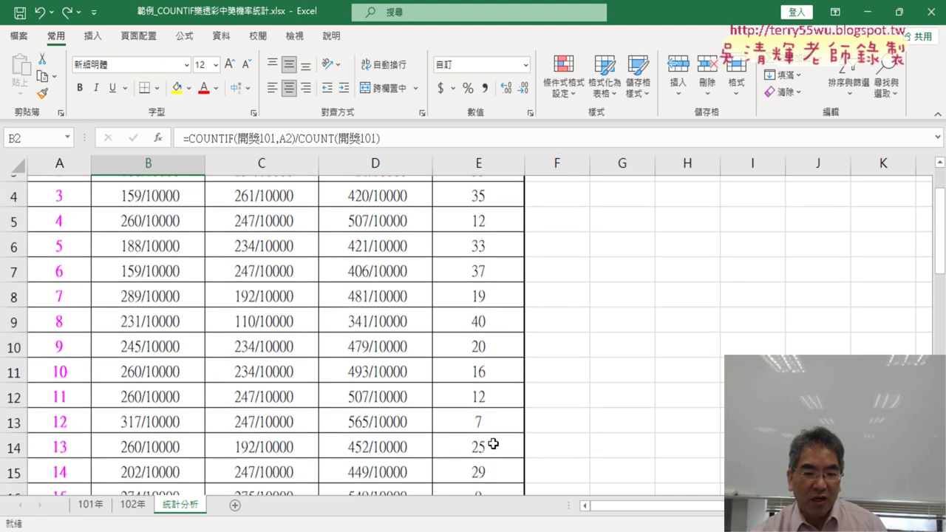
# - Select rank cell E13 for number 12 and open the Home tab's Conditional Formatting menu
pyautogui.scroll(-1, 489, 444)
pyautogui.click(440, 416)
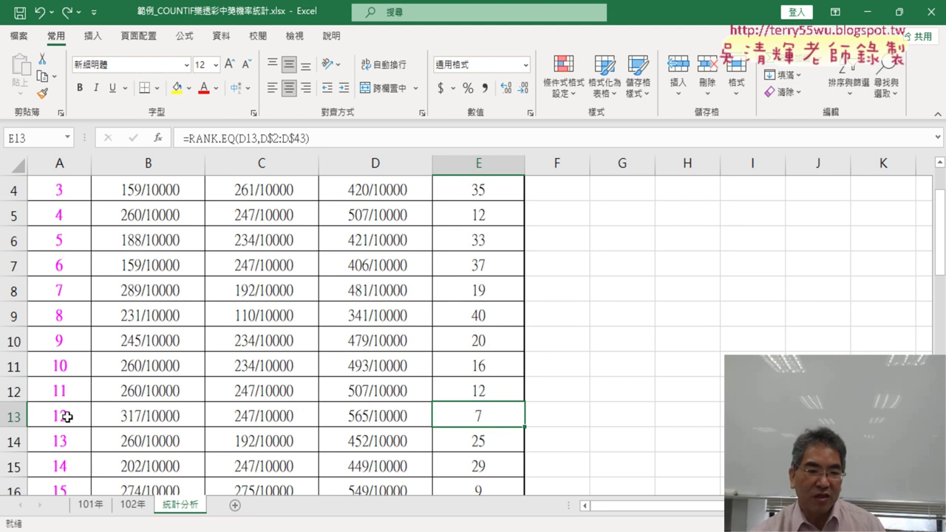
pyautogui.scroll(1, 68, 417)
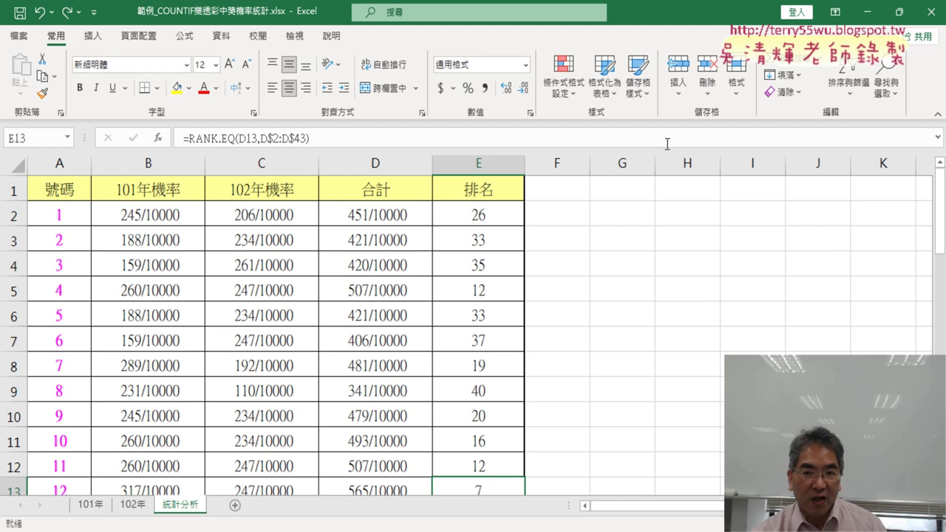
pyautogui.click(569, 87)
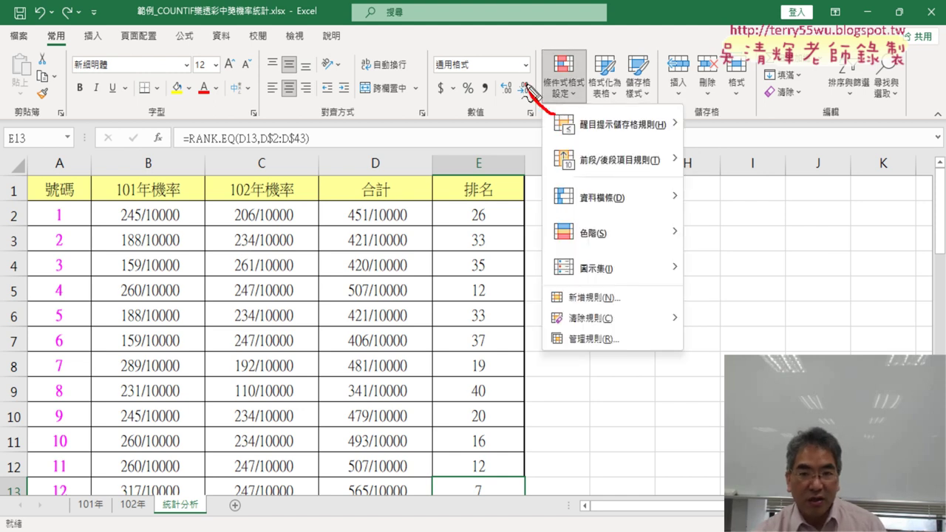
pyautogui.moveTo(526, 96)
pyautogui.mouseDown()
pyautogui.moveTo(595, 66)
pyautogui.moveTo(586, 112)
pyautogui.mouseUp()
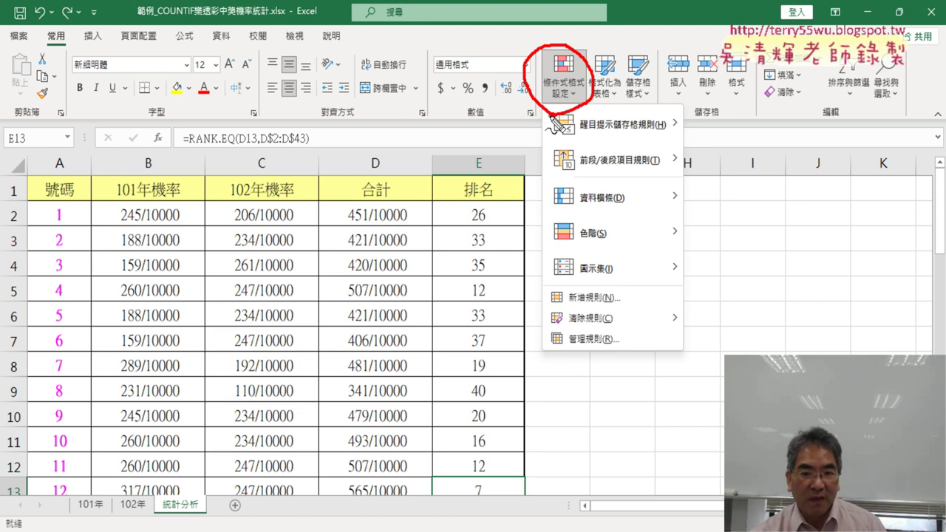
pyautogui.moveTo(528, 296); pyautogui.dragTo(614, 314)
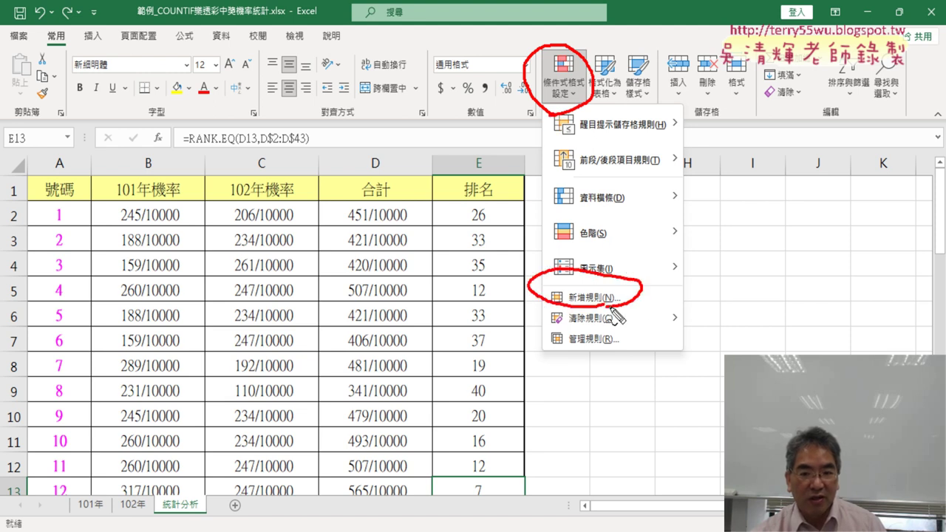
pyautogui.moveTo(491, 195)
pyautogui.mouseDown()
pyautogui.moveTo(459, 177)
pyautogui.moveTo(498, 215)
pyautogui.mouseUp()
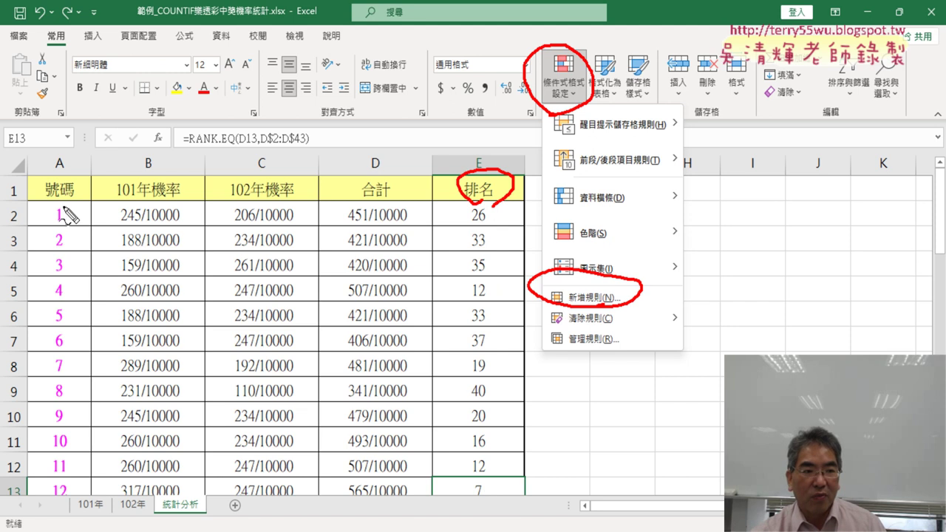
pyautogui.moveTo(64, 209)
pyautogui.mouseDown()
pyautogui.moveTo(87, 185)
pyautogui.moveTo(68, 216)
pyautogui.mouseUp()
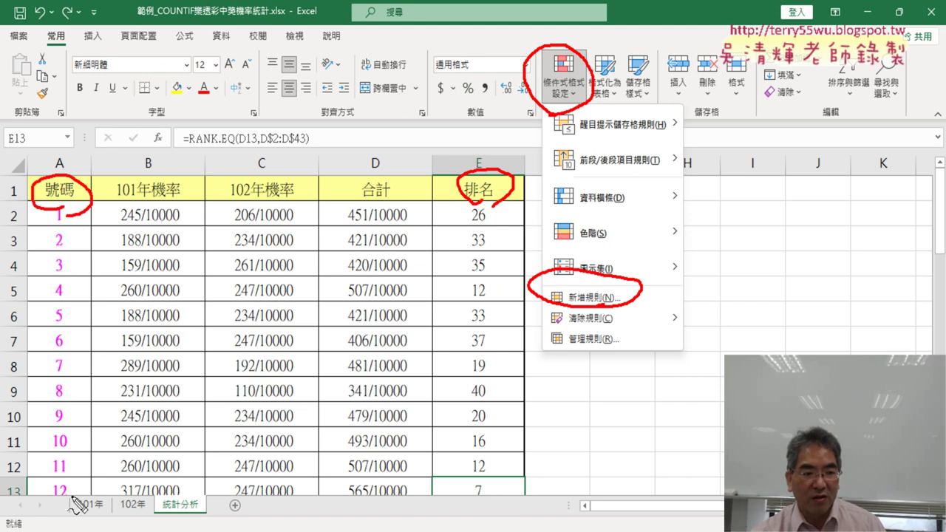